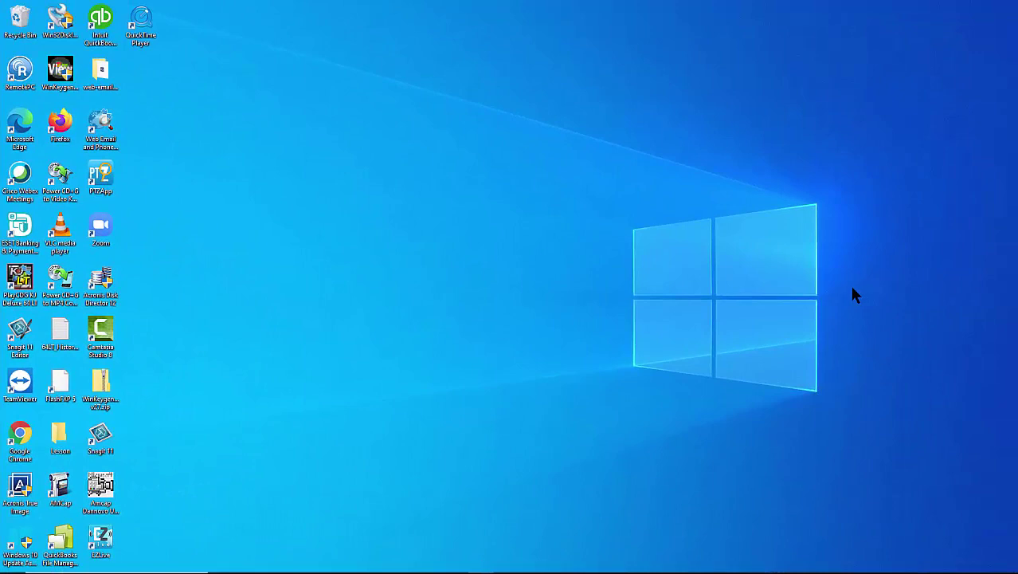
In Chrome, download the free ad-supported Audiograbber 1.83 installer from audiograbber.org.
double_click(20, 434)
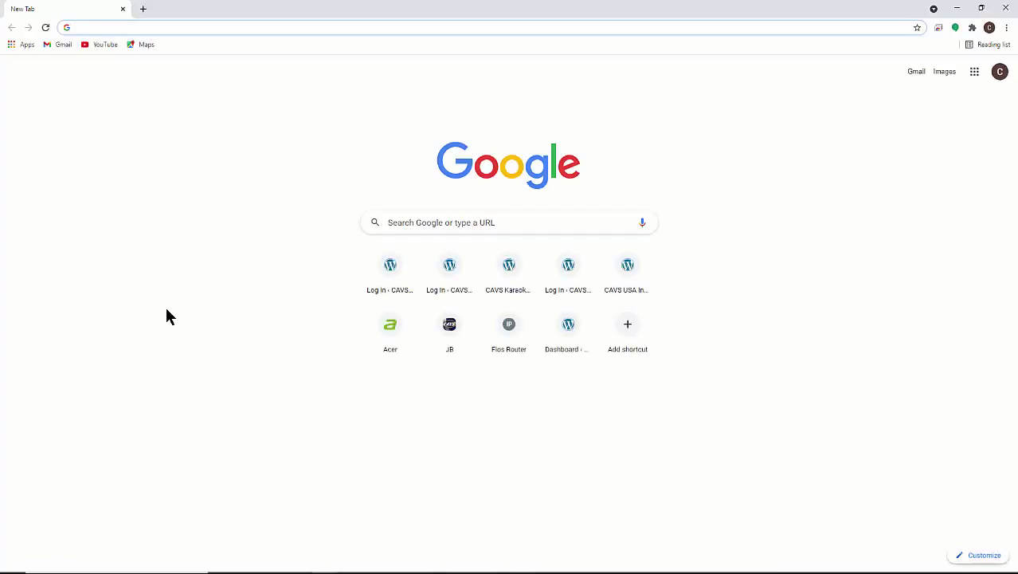
type("audiogra")
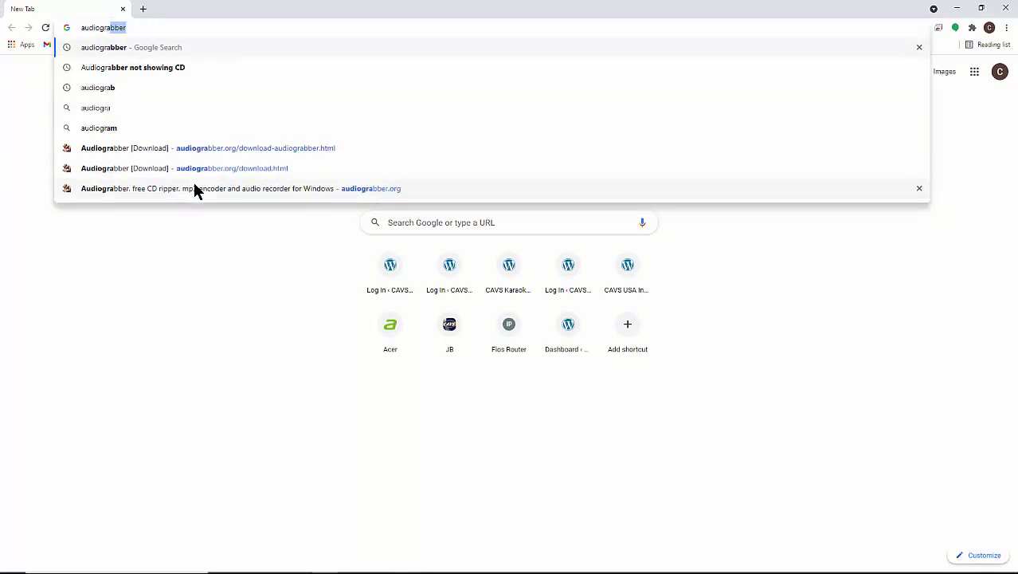
key("Return")
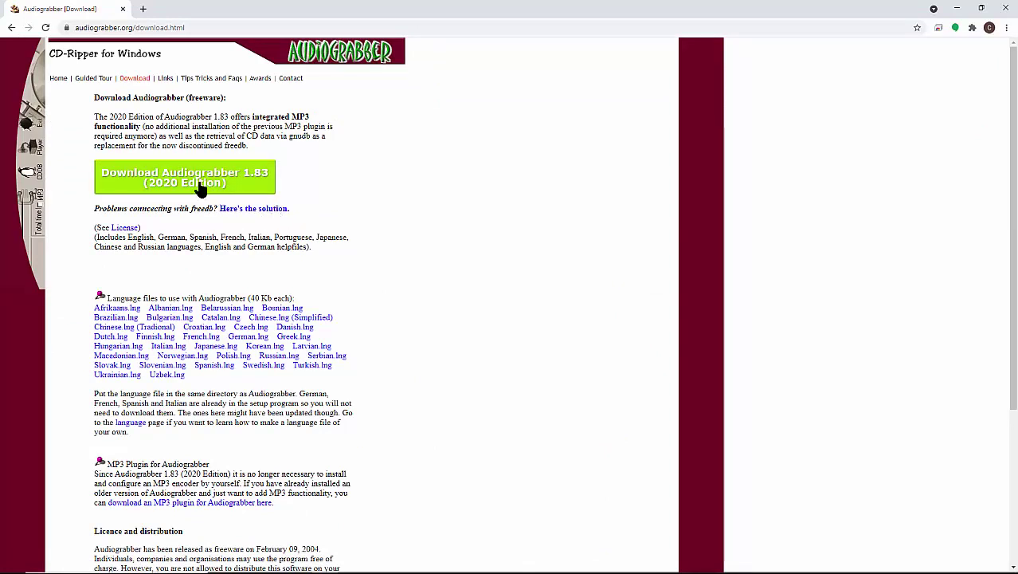
left_click(199, 187)
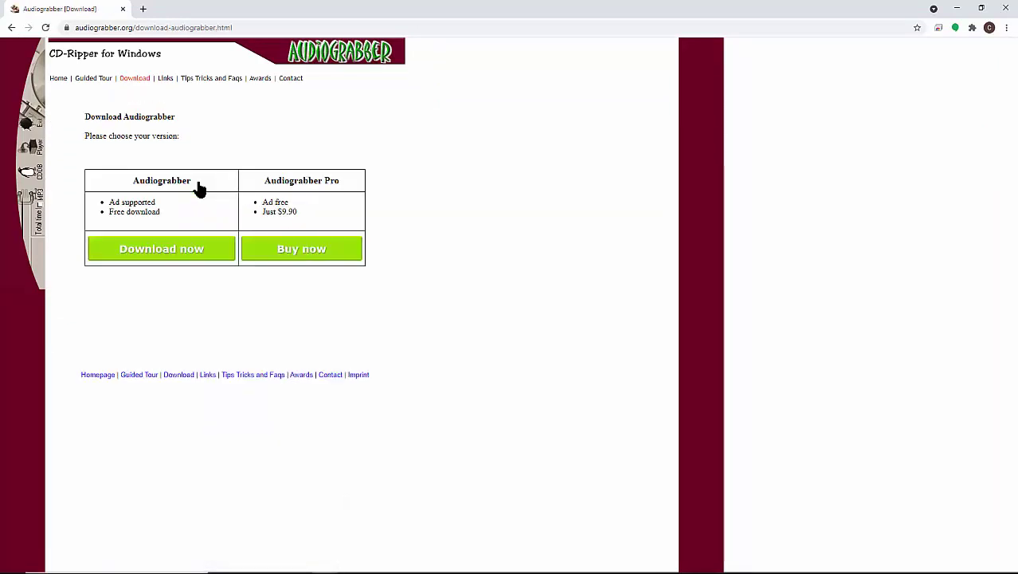
left_click(166, 252)
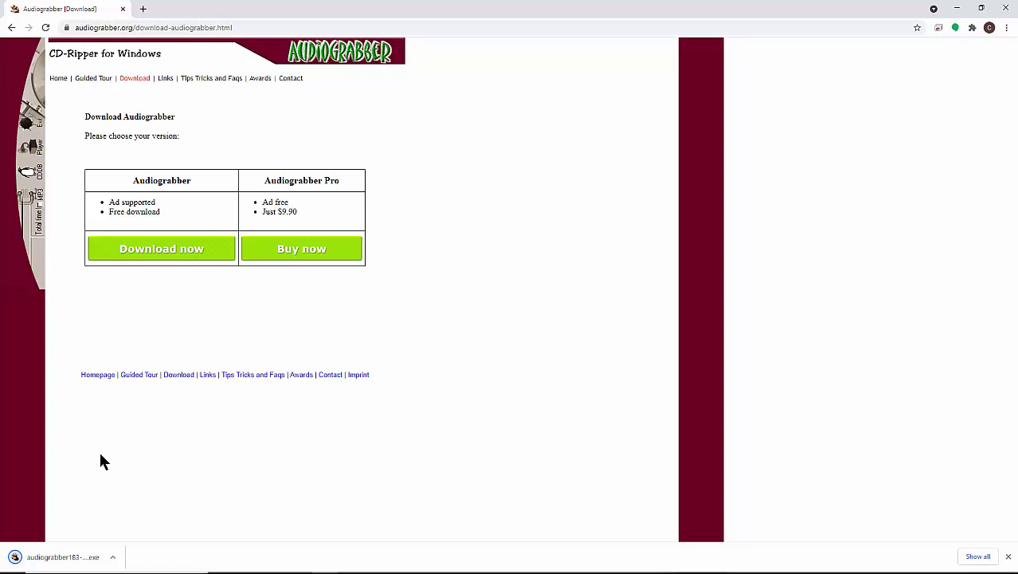
Install Audiograbber to C:\Program Files (x86)\Audiograbber, declining the Paltalk and CCleaner offers.
left_click(57, 558)
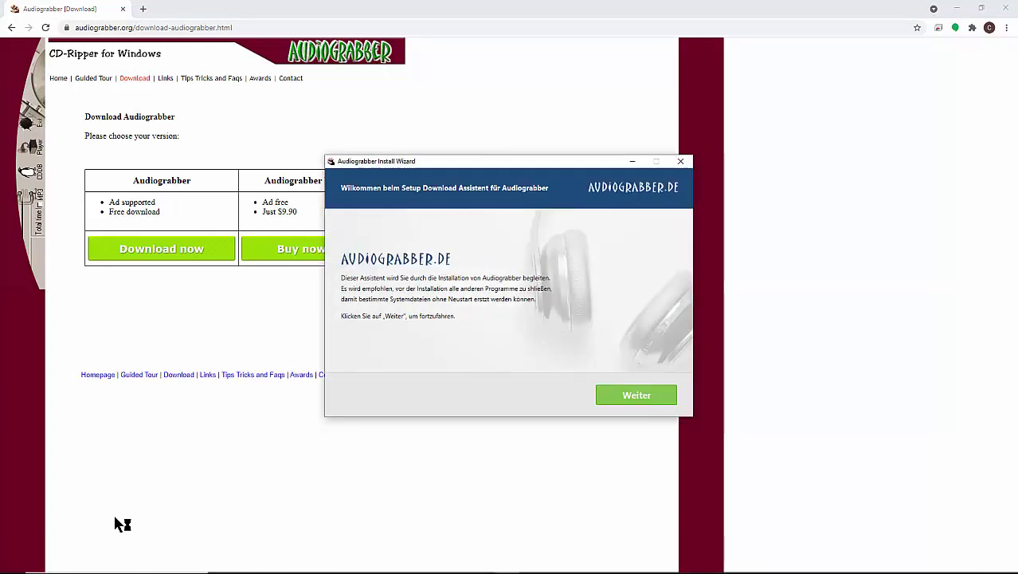
left_click(636, 396)
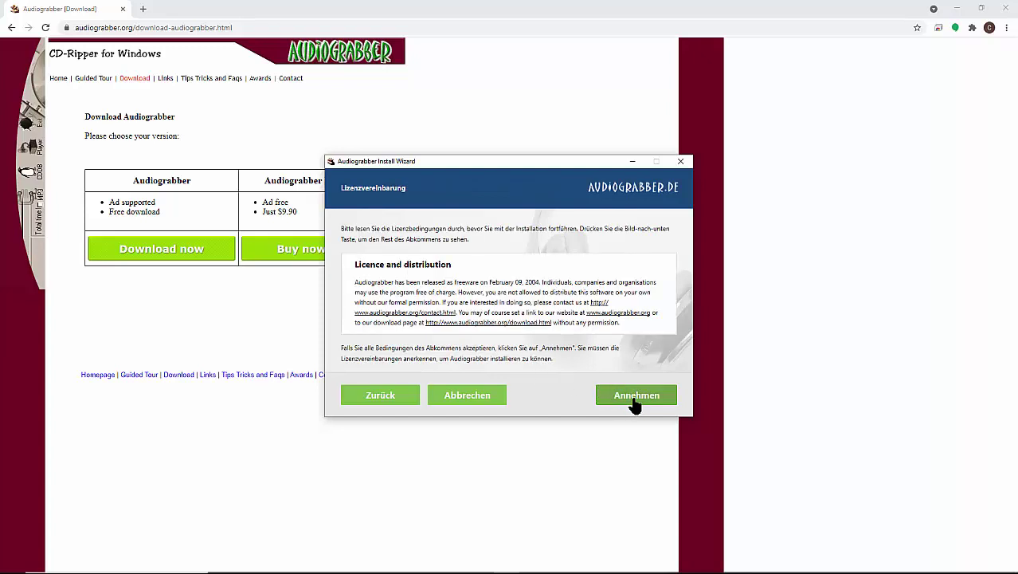
left_click(636, 396)
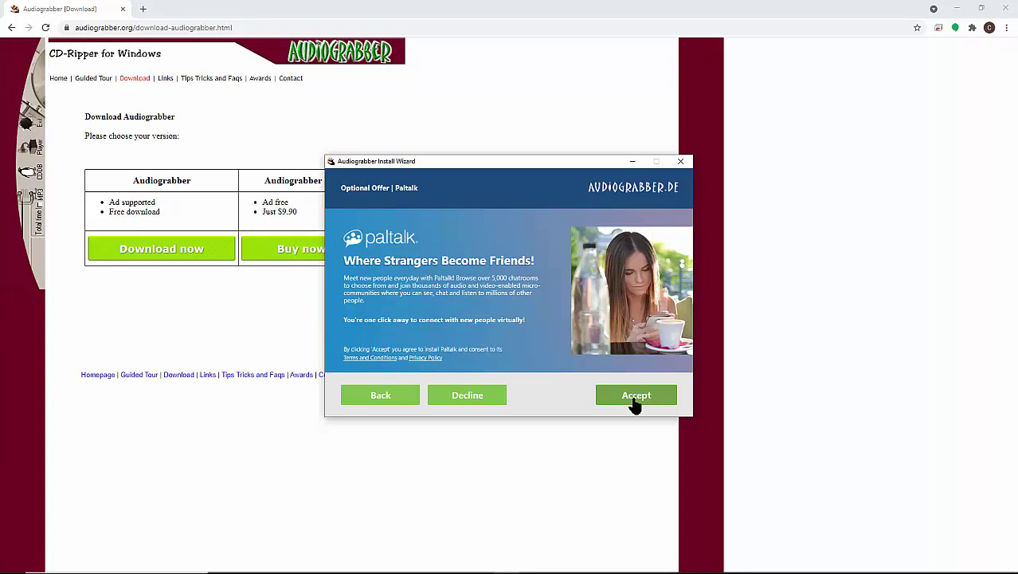
left_click(488, 400)
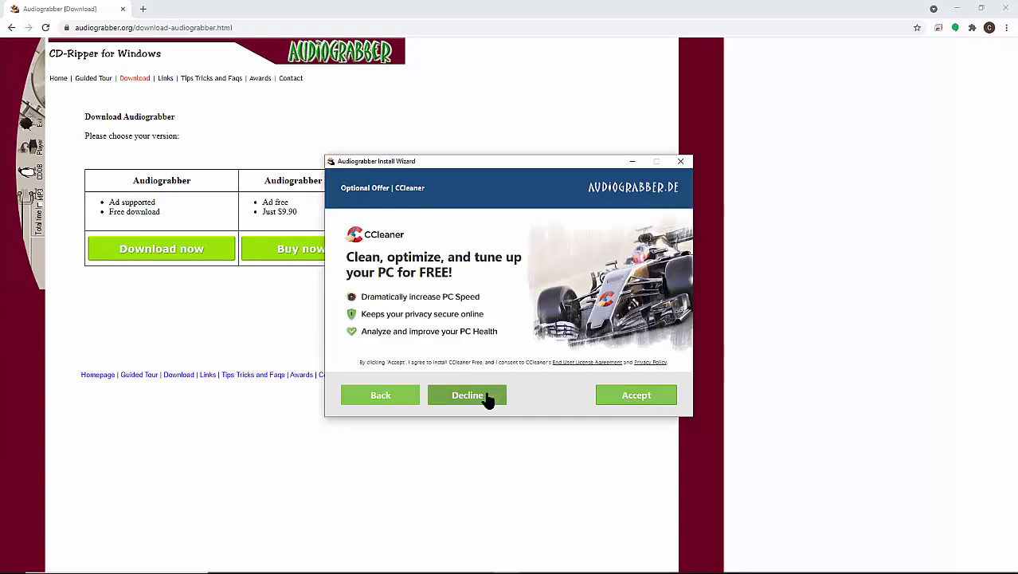
left_click(489, 400)
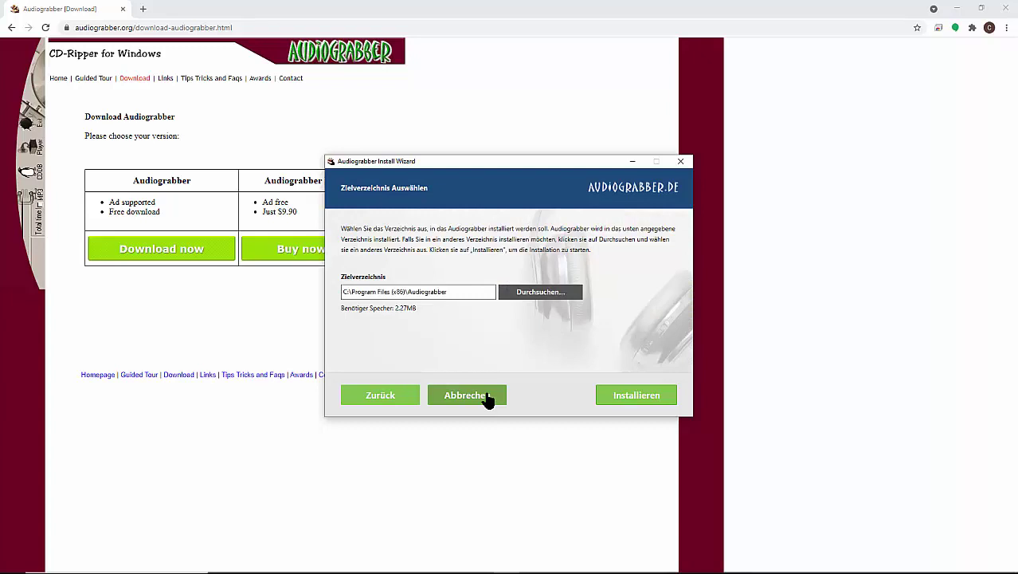
left_click(624, 401)
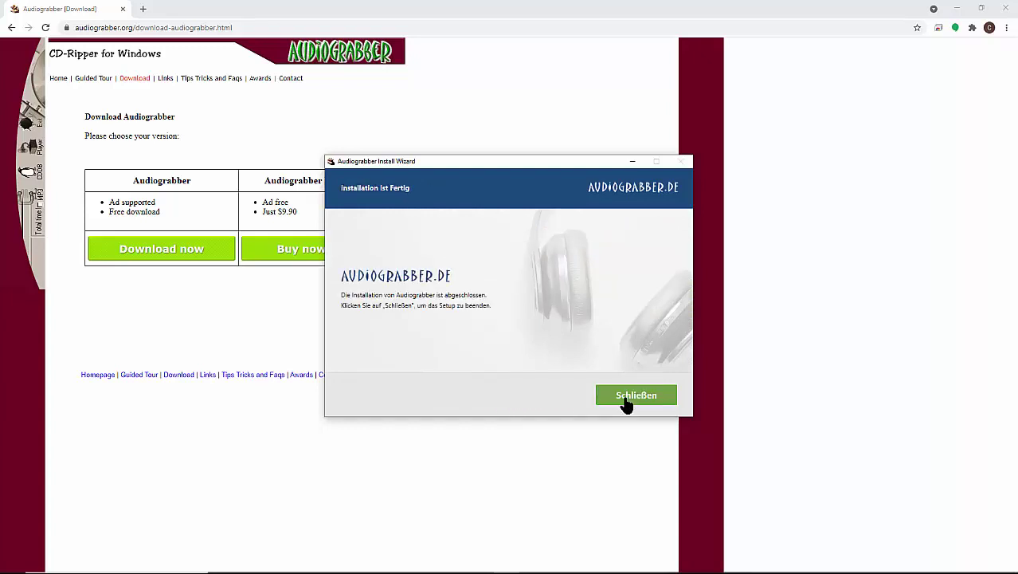
left_click(627, 398)
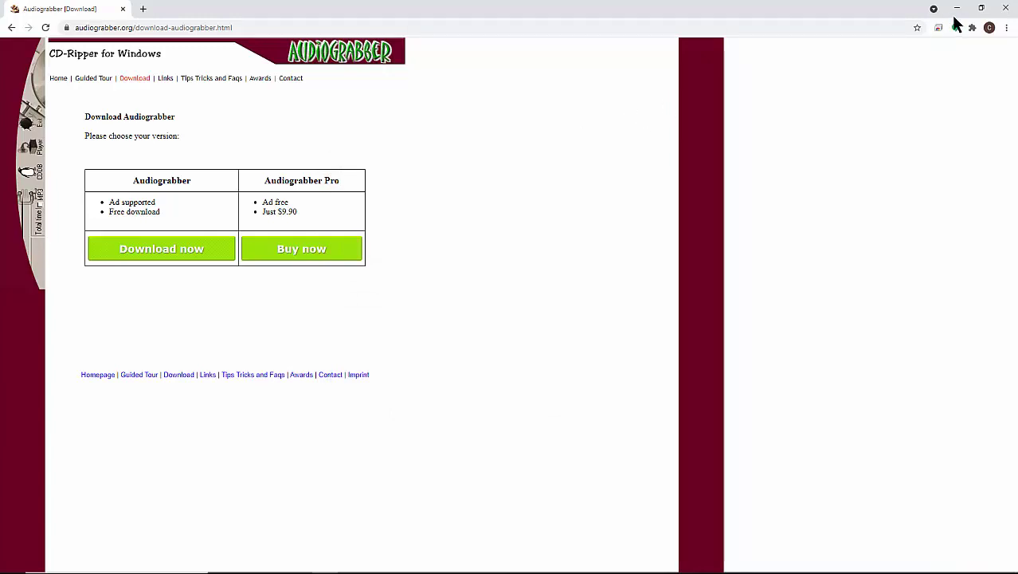
Close Chrome, launch Audiograbber and dismiss the Tip of the day.
left_click(1006, 9)
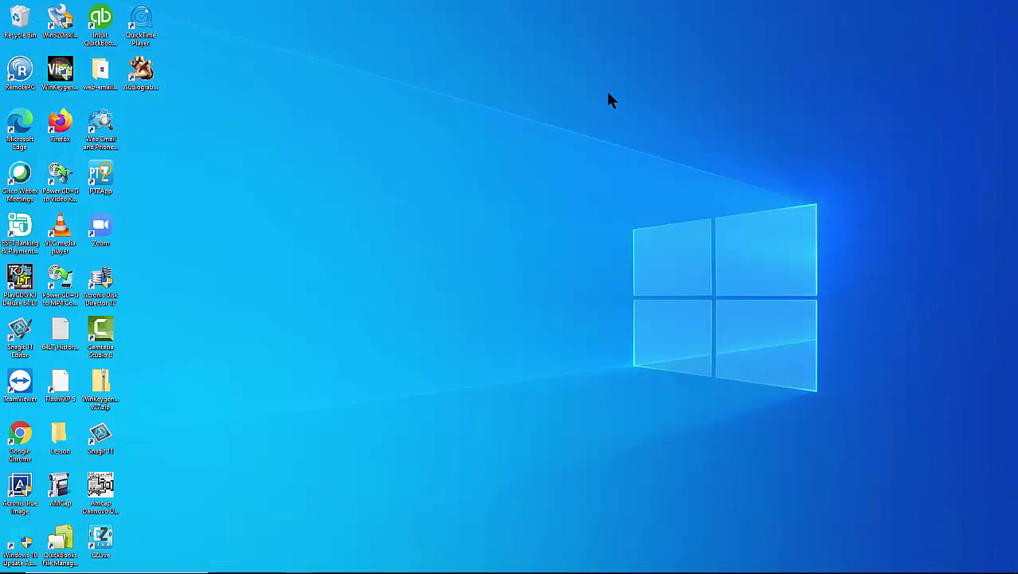
double_click(144, 73)
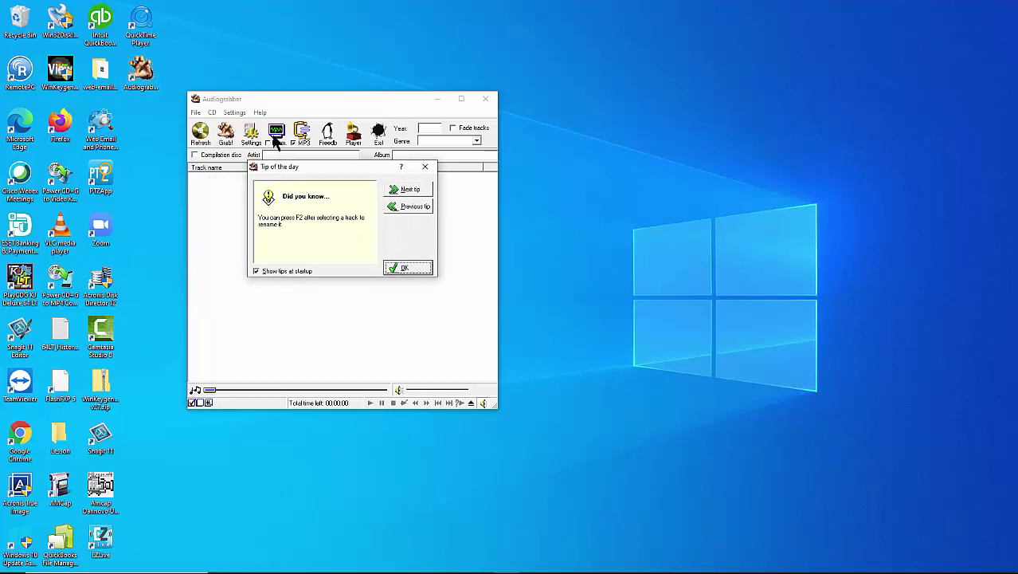
left_click(411, 271)
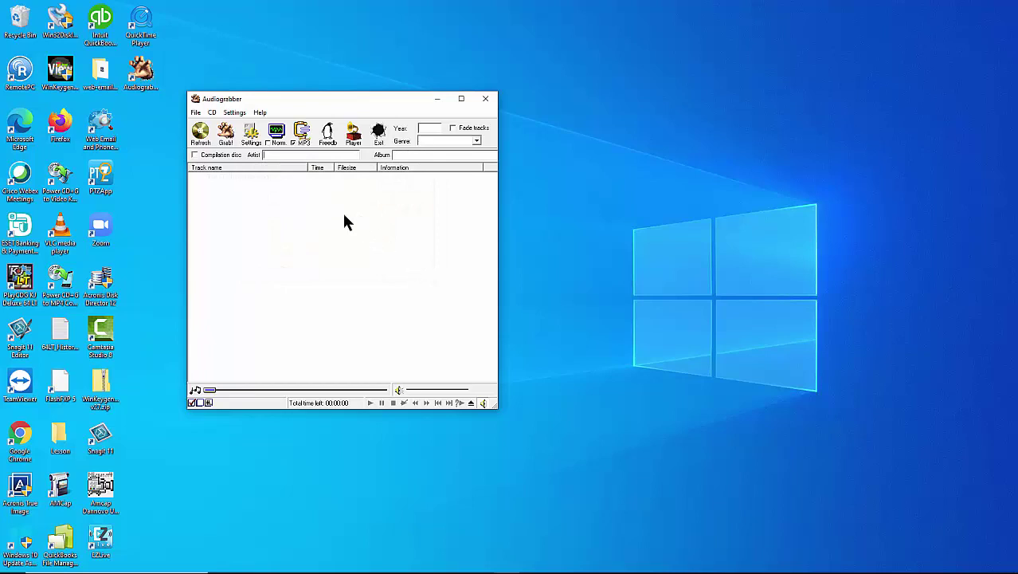
In General Settings, set the ripped-file destination folder to Karaoke Songs.
left_click(235, 113)
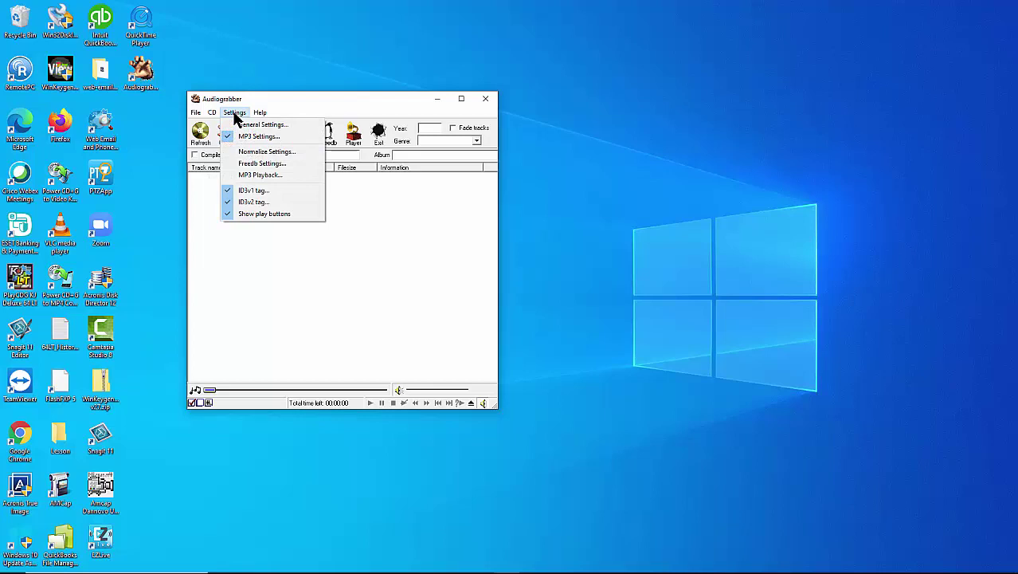
left_click(244, 125)
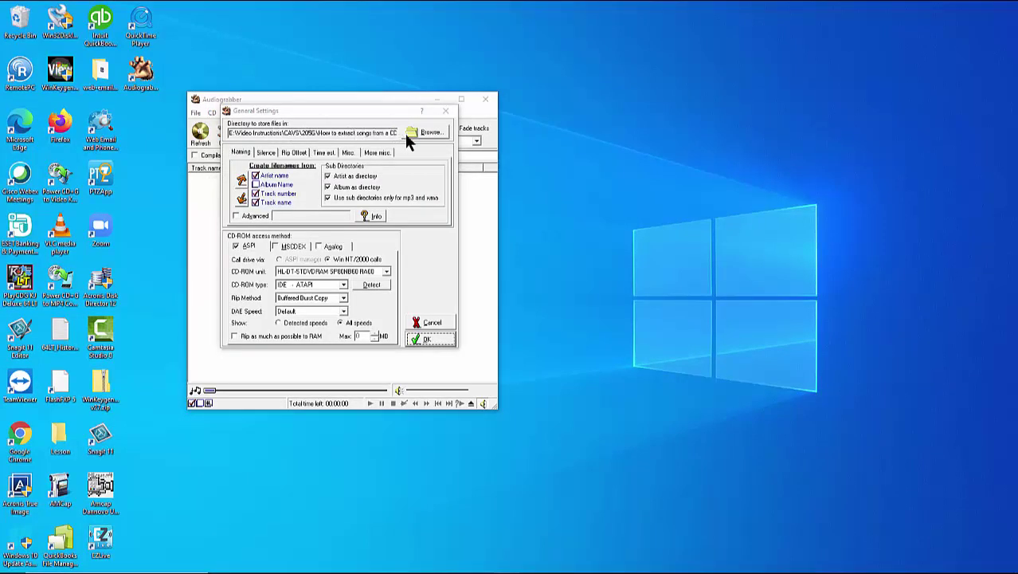
left_click(429, 132)
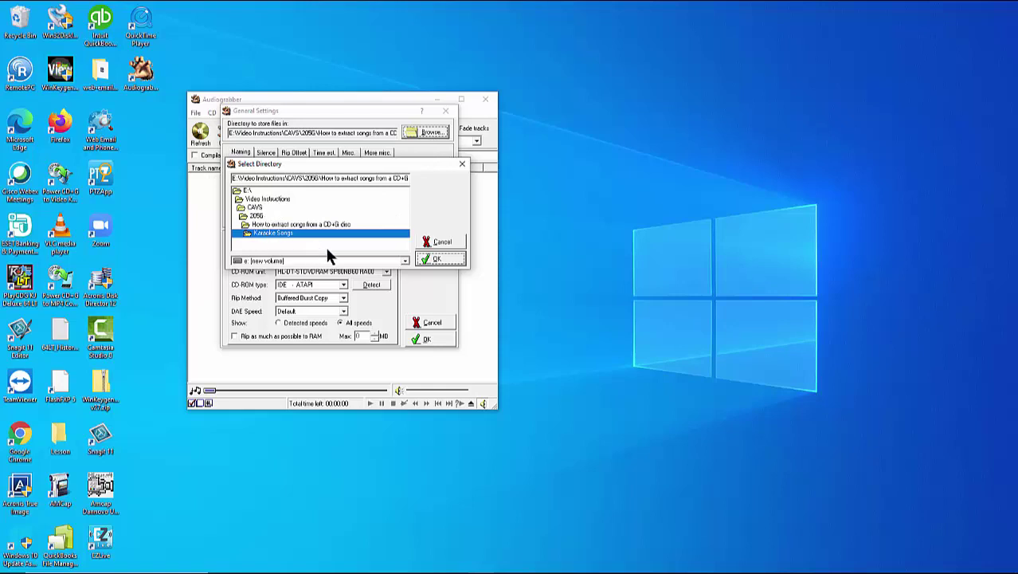
left_click(438, 261)
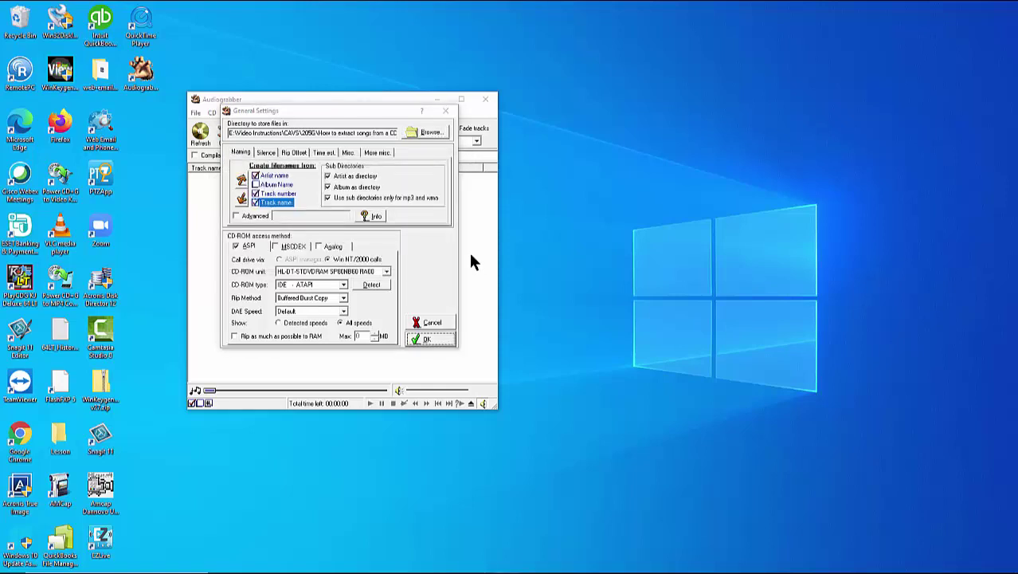
Order file names as Track number, Track name, then Artist name.
left_click(287, 193)
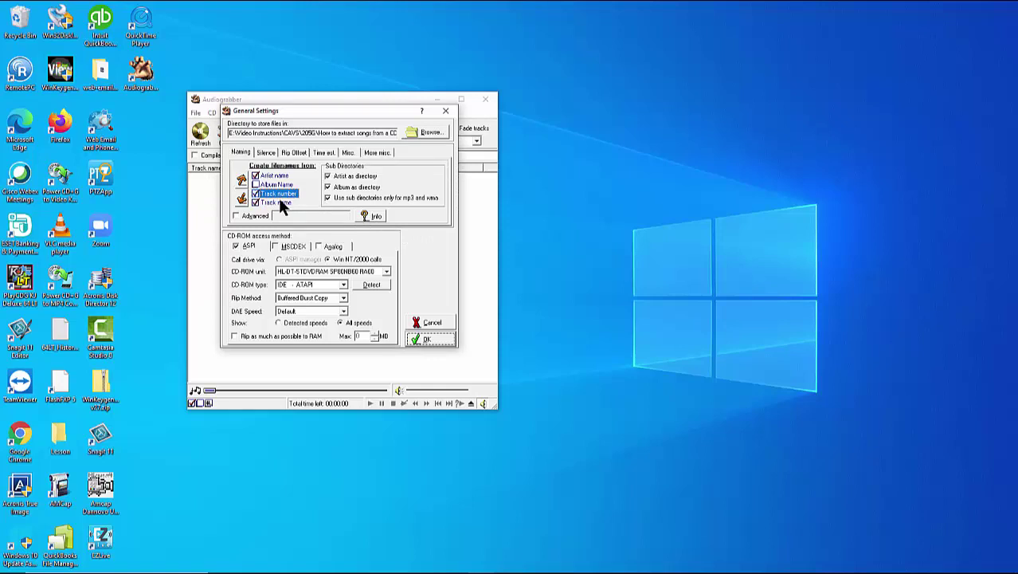
left_click(243, 180)
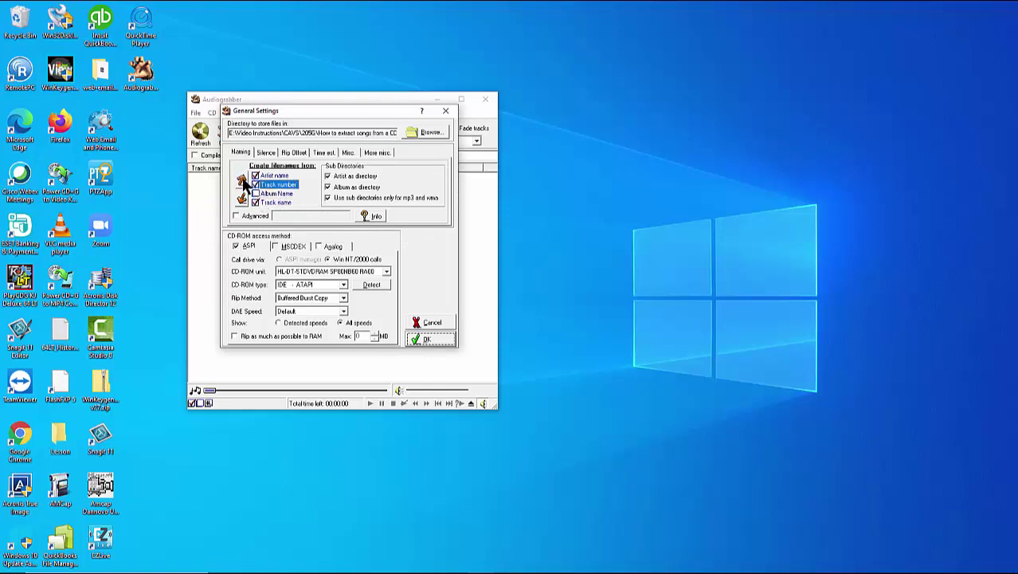
left_click(243, 180)
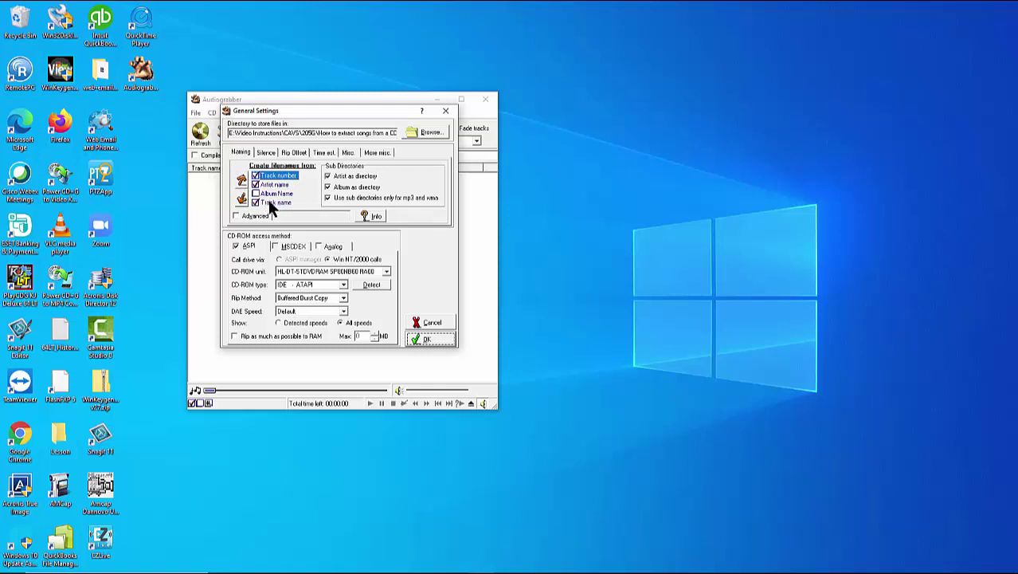
left_click(271, 204)
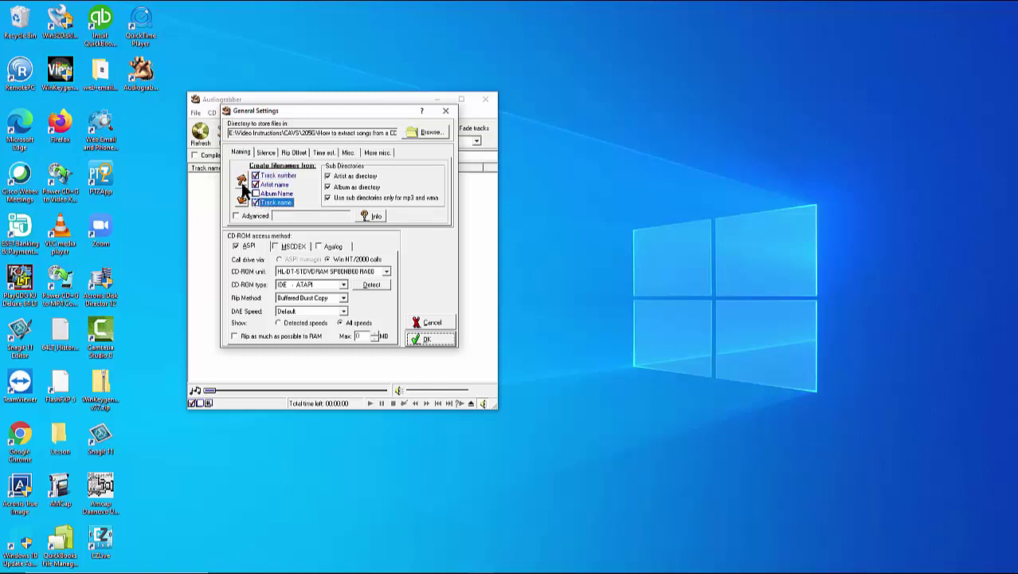
left_click(243, 180)
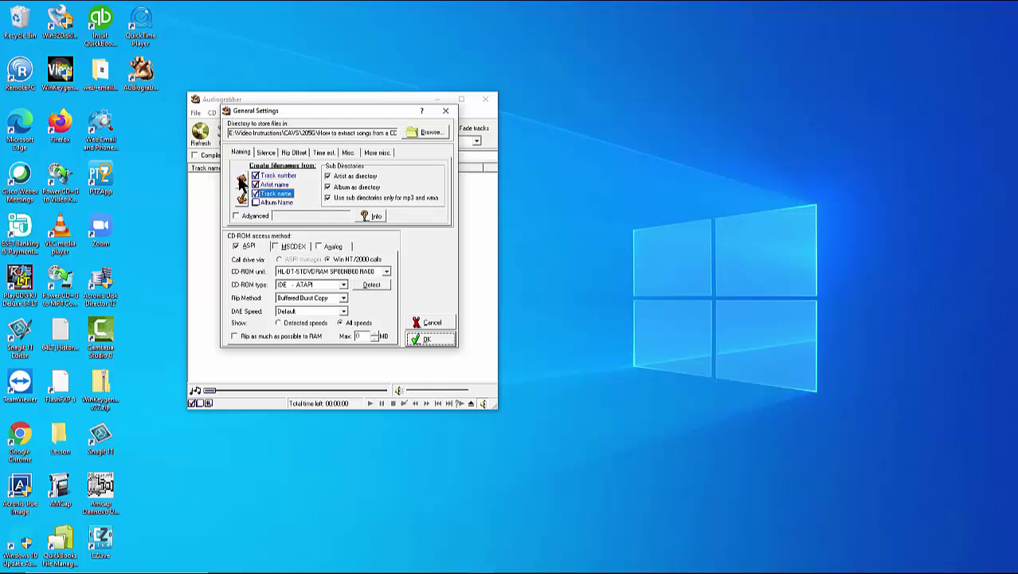
left_click(242, 181)
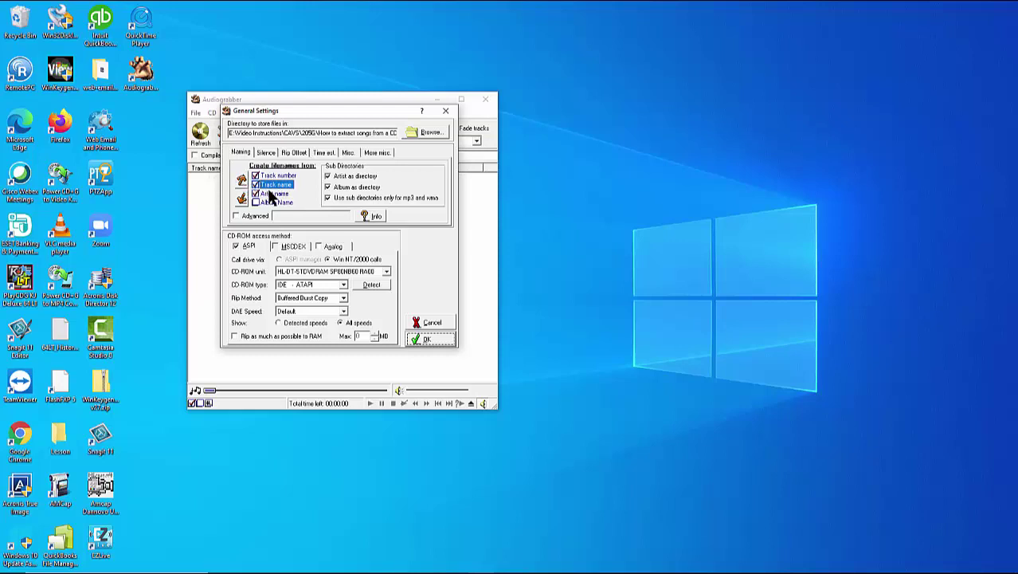
Uncheck Artist as directory and the mp3/wma-only option, then save the General Settings.
left_click(327, 177)
left_click(327, 199)
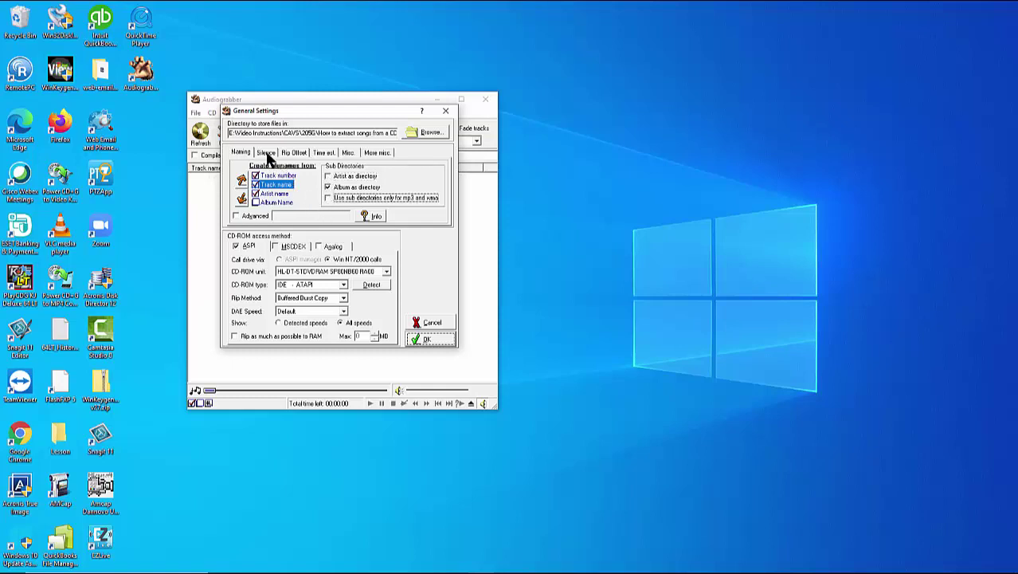
left_click(266, 153)
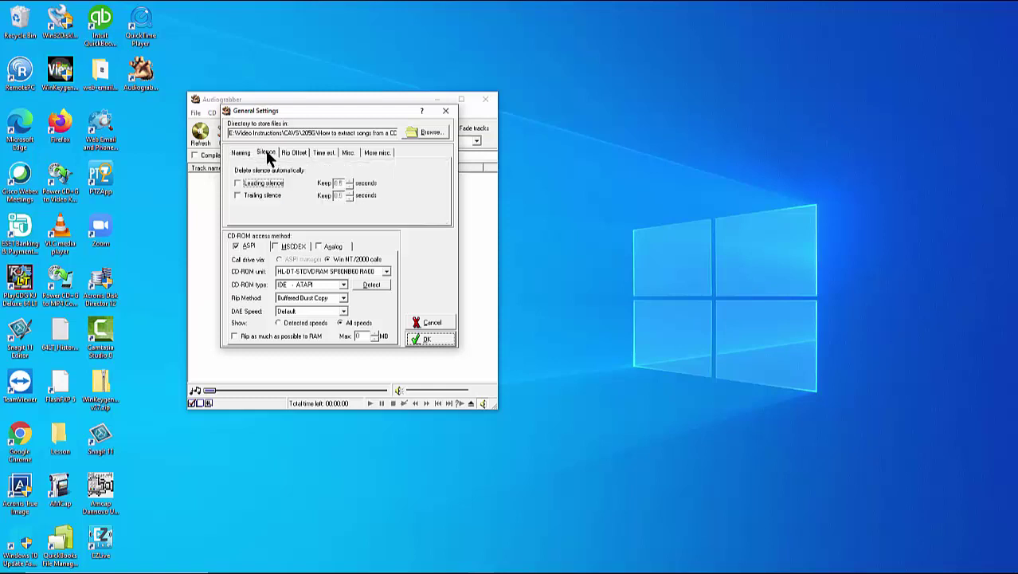
left_click(426, 337)
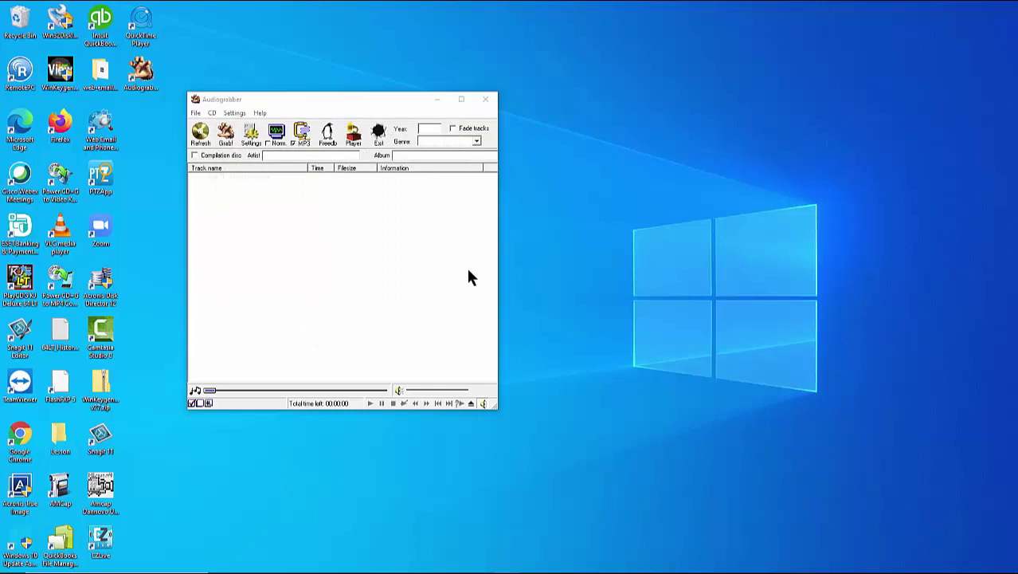
Set MP3 output to 128 Kbit/s constant bitrate via a deleted intermediate wav file.
left_click(303, 134)
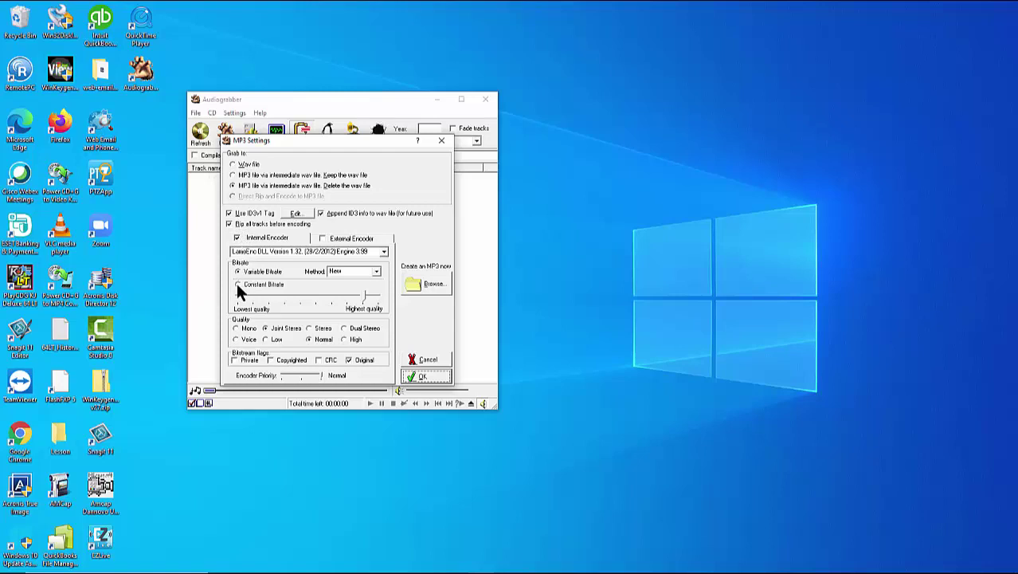
left_click(237, 283)
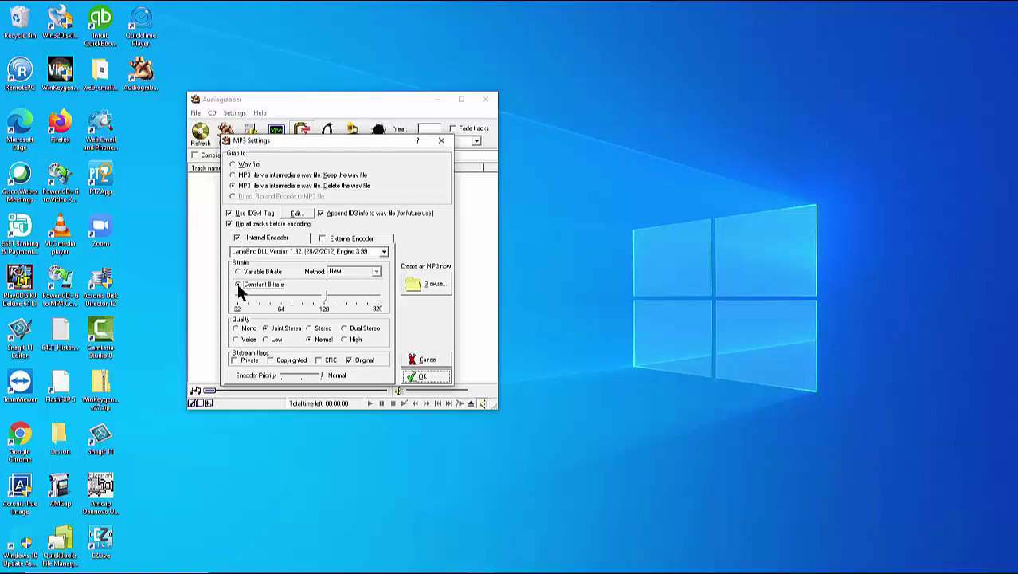
left_click(325, 296)
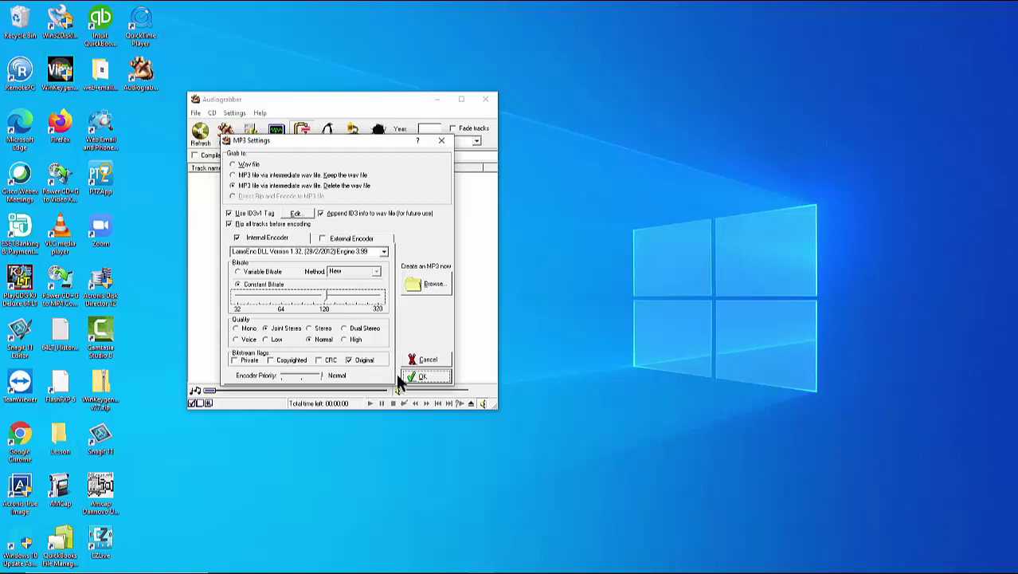
left_click(418, 377)
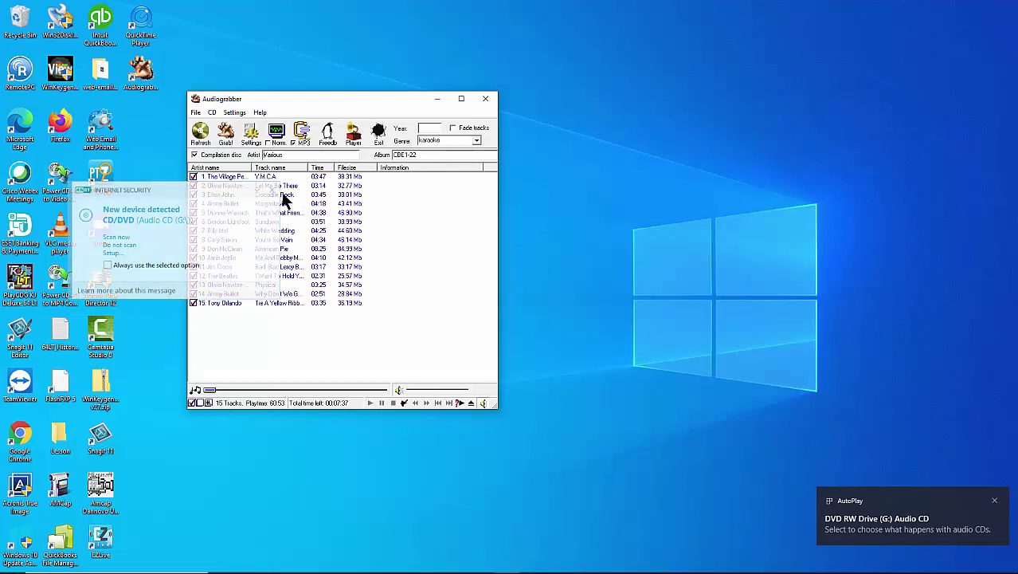
Dismiss the ESET device notice, then deselect and reselect all 15 disc tracks.
left_click(271, 191)
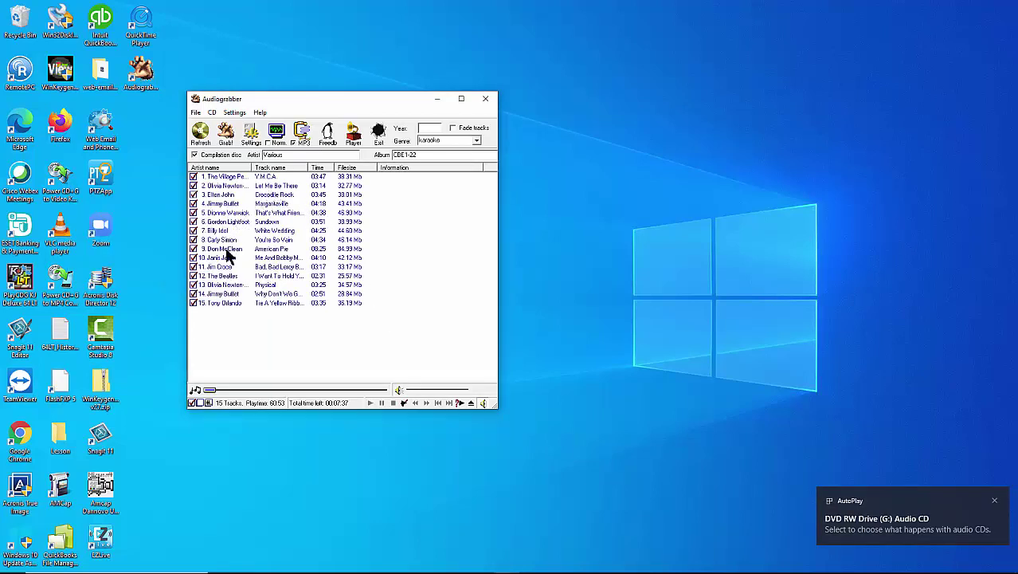
left_click(199, 403)
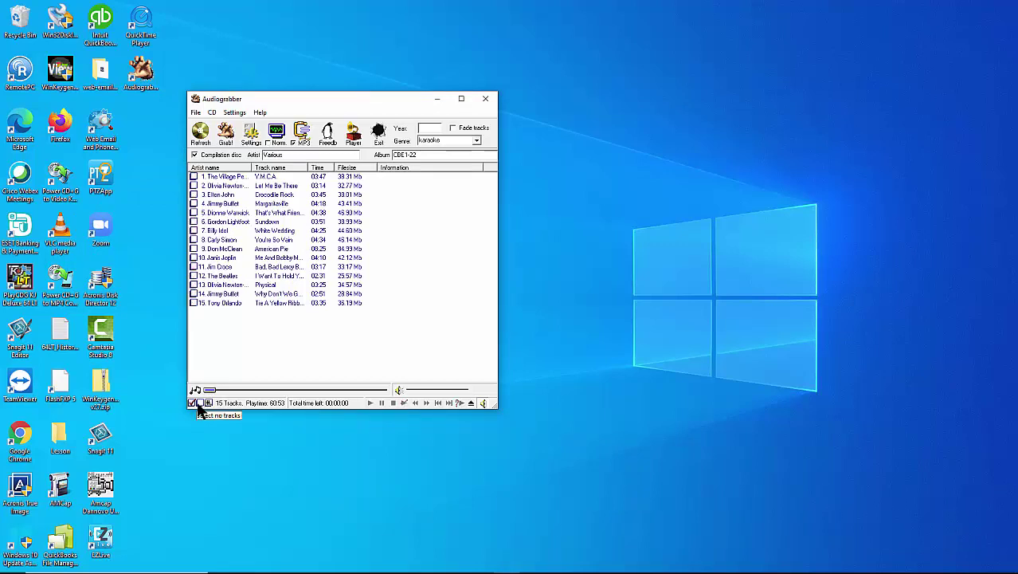
left_click(192, 403)
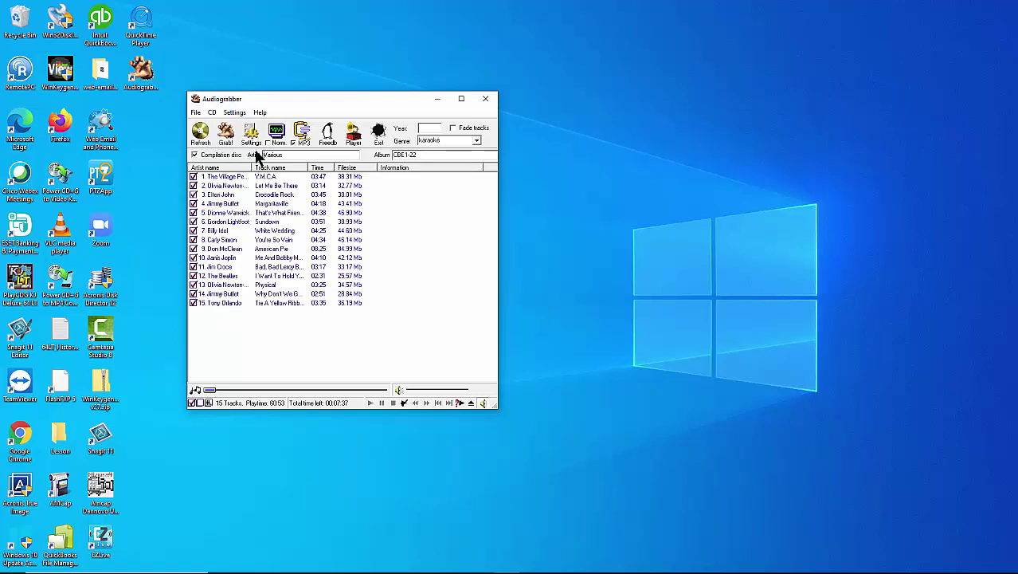
Rip all 15 tracks using CD > Grab CDG tracks (Karaoke) > Grab to .cdg + compressed file.
left_click(213, 113)
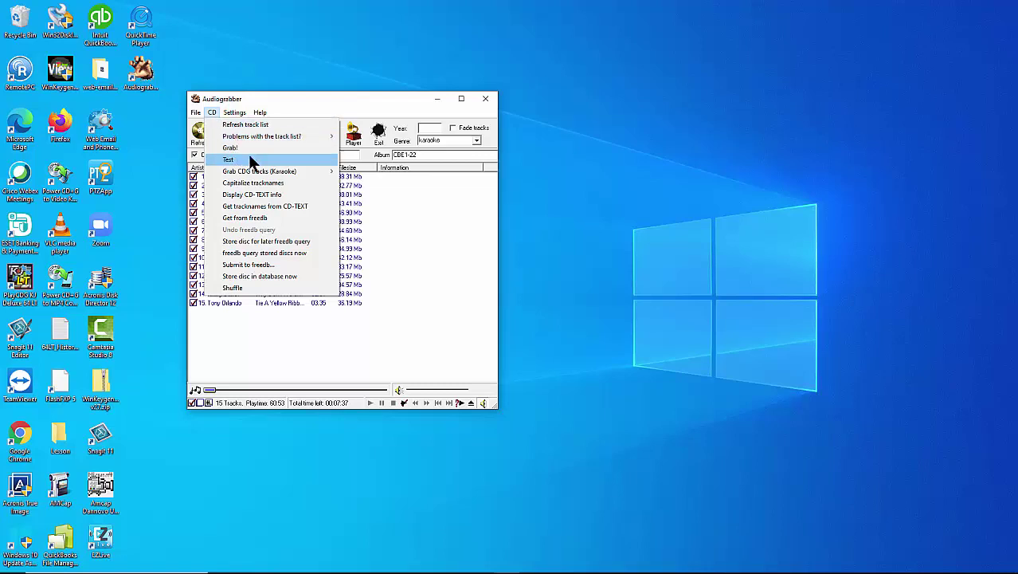
mouse_move(257, 175)
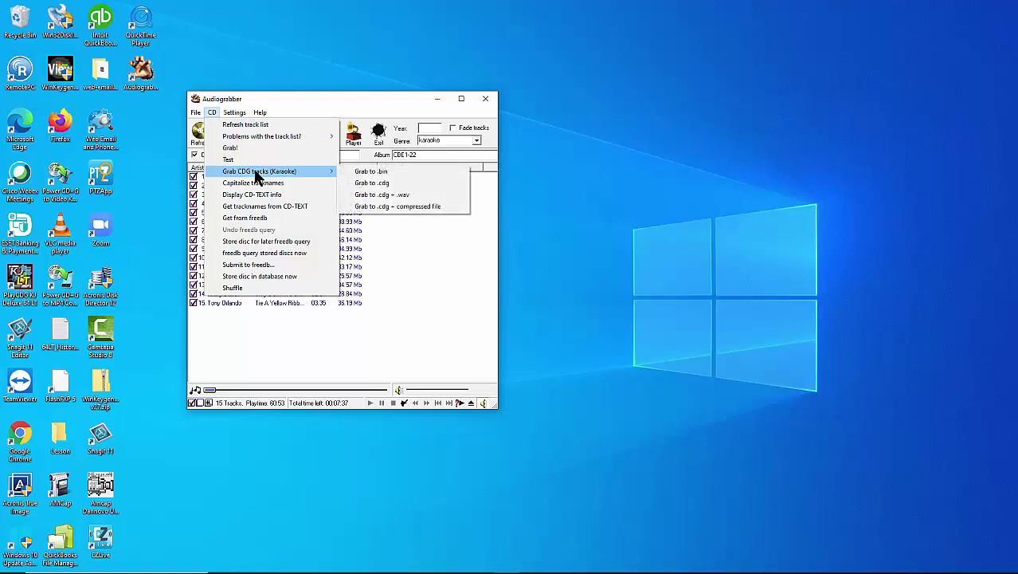
left_click(377, 205)
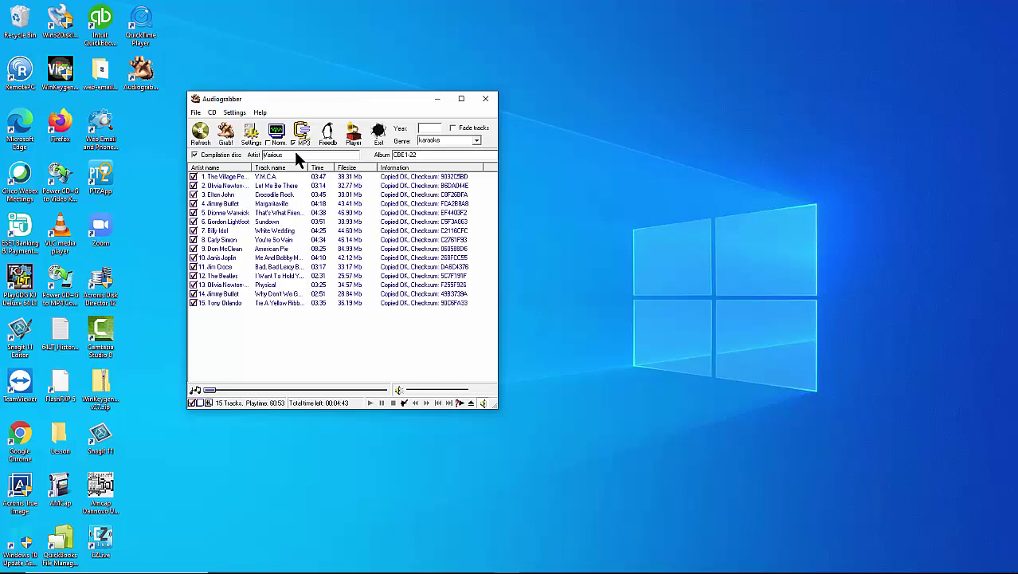
Grab the next karaoke disc's tracks to .cdg plus compressed MP3 files.
left_click(580, 331)
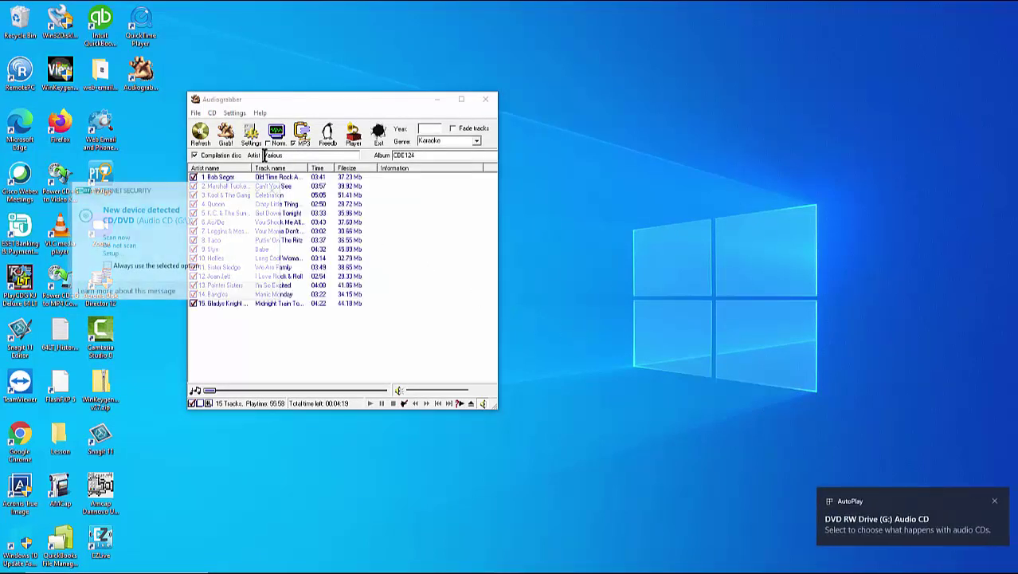
left_click(211, 113)
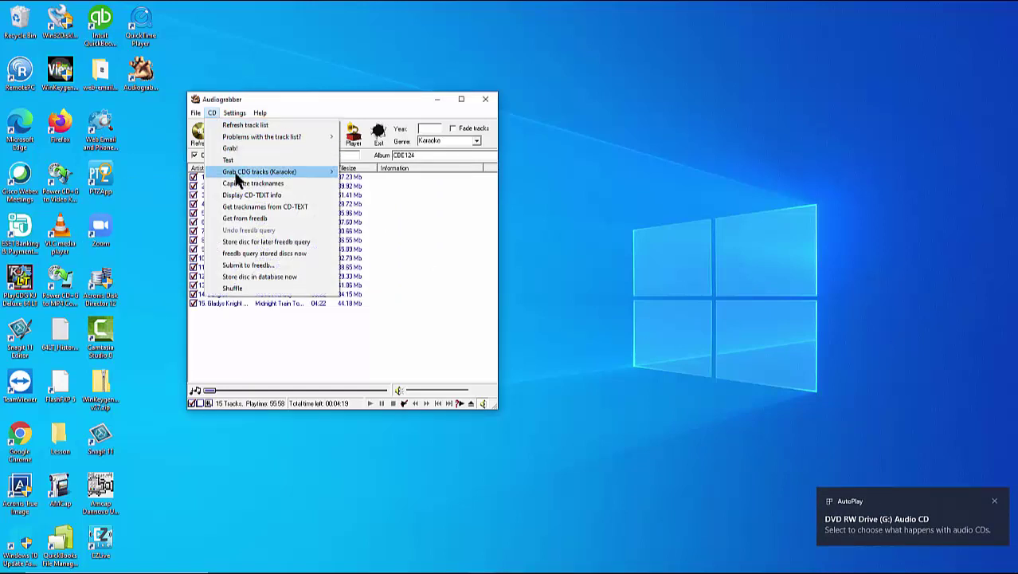
mouse_move(223, 174)
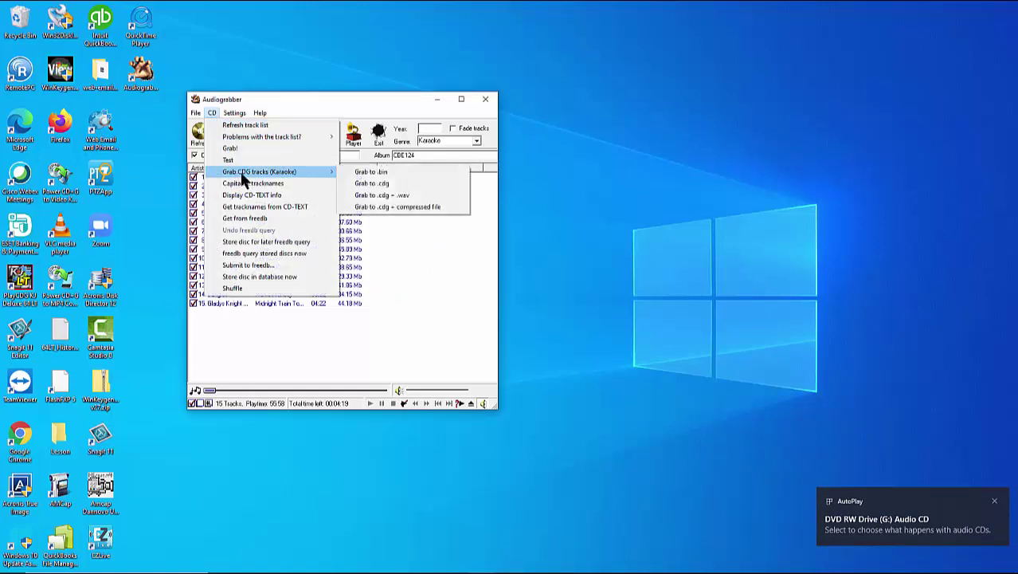
left_click(386, 206)
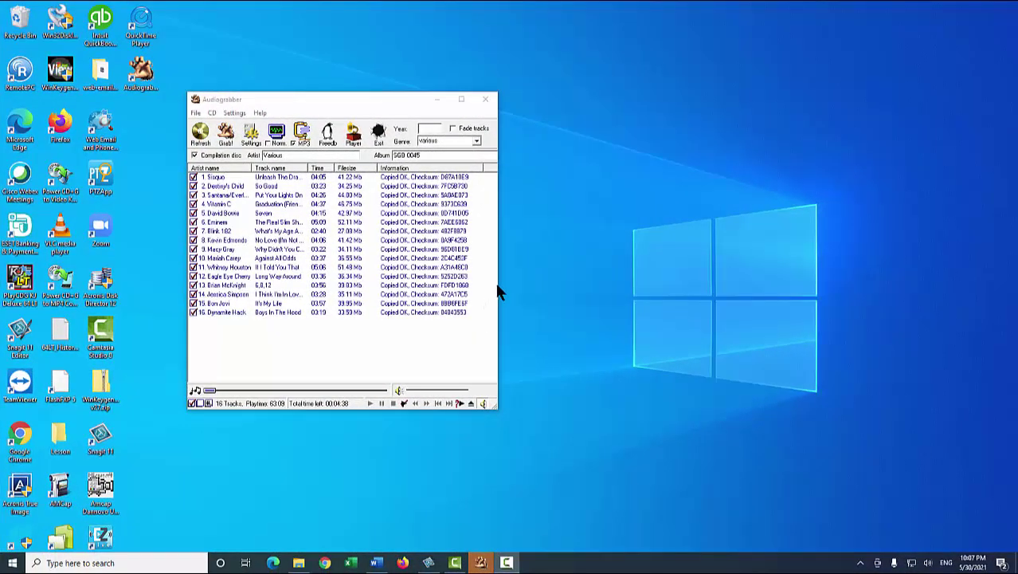
Close Audiograbber and open a new File Explorer window, moved further left.
left_click(487, 102)
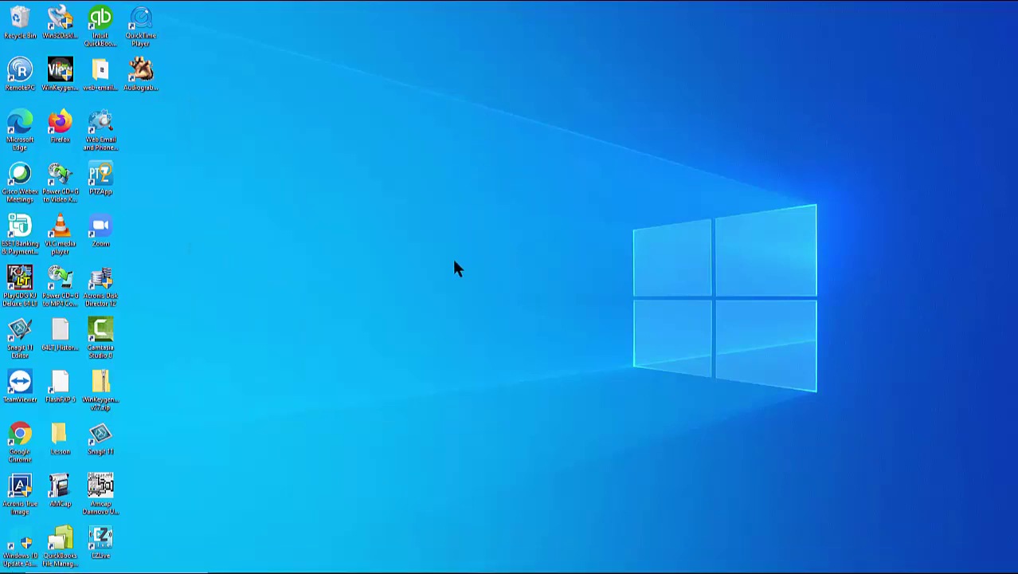
mouse_move(333, 572)
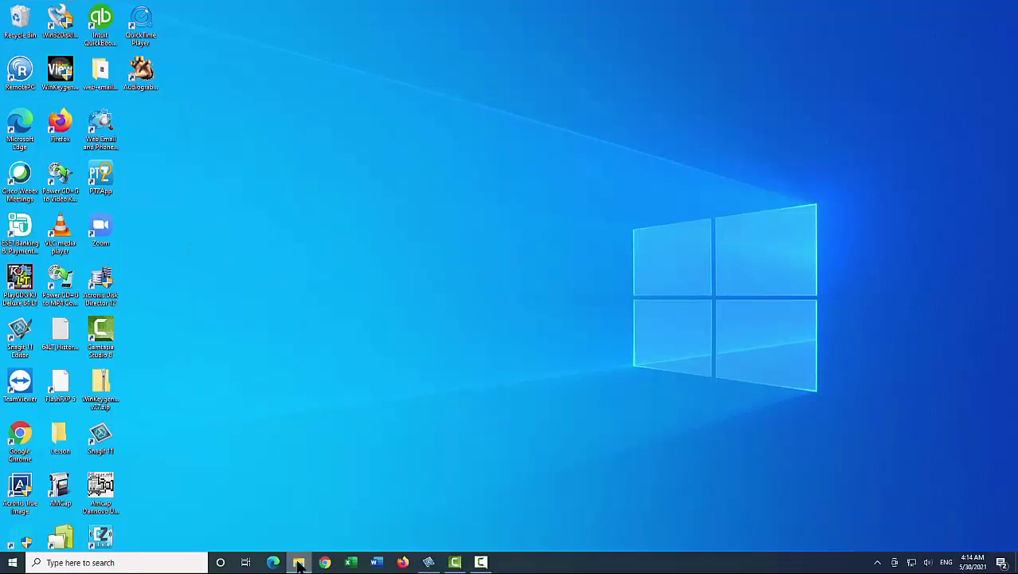
right_click(298, 561)
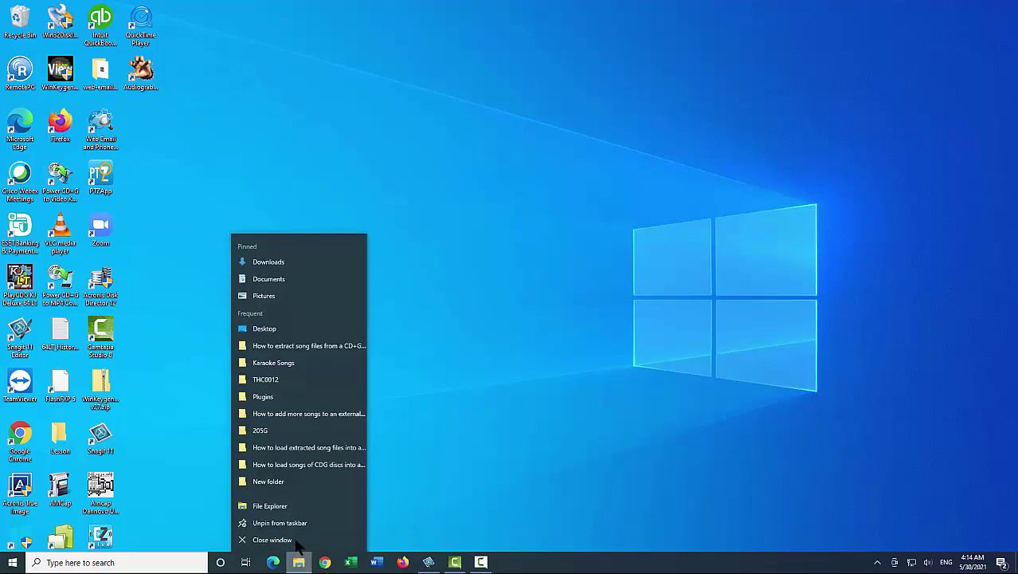
left_click(275, 505)
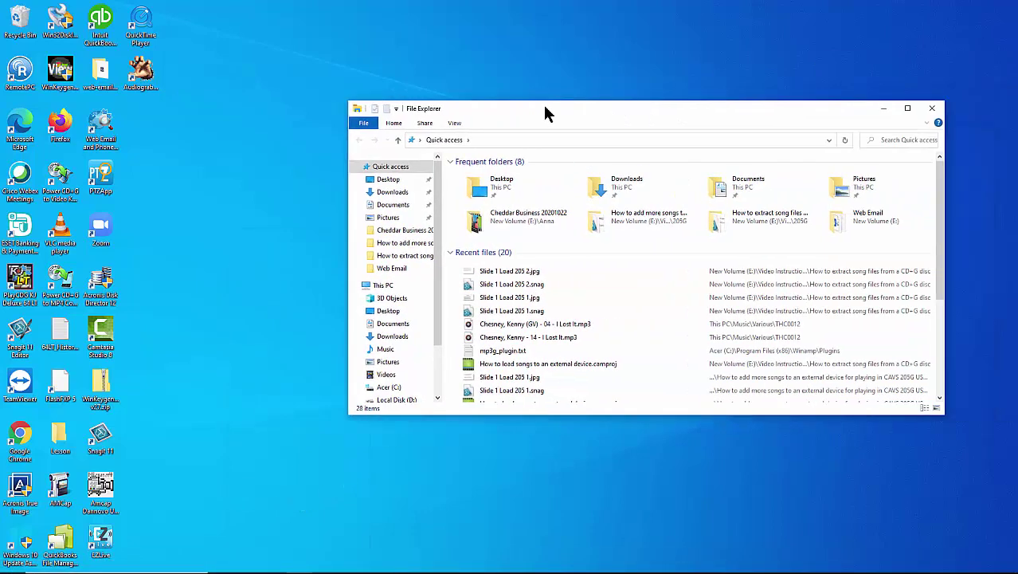
left_click_drag(543, 102, 444, 102)
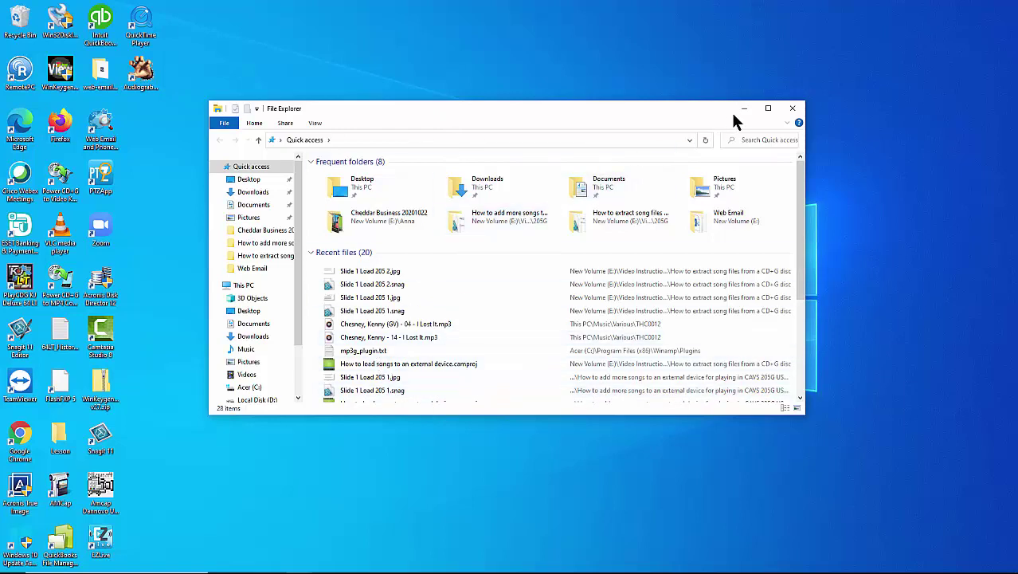
Browse New Volume (E:) through Video Instructions, CAVS and 205G into Karaoke Songs.
scroll(287, 325, "down", 2)
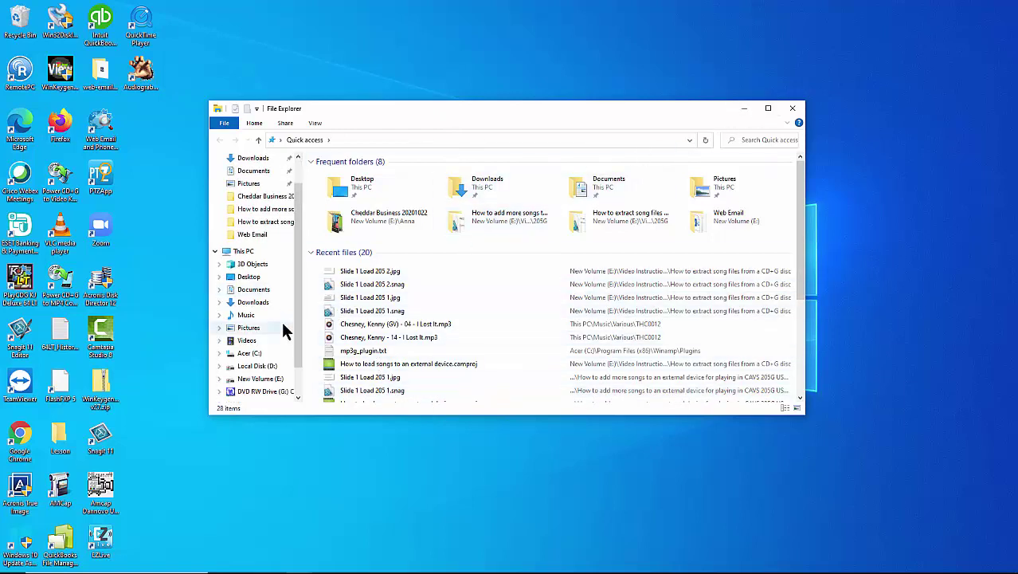
left_click(266, 367)
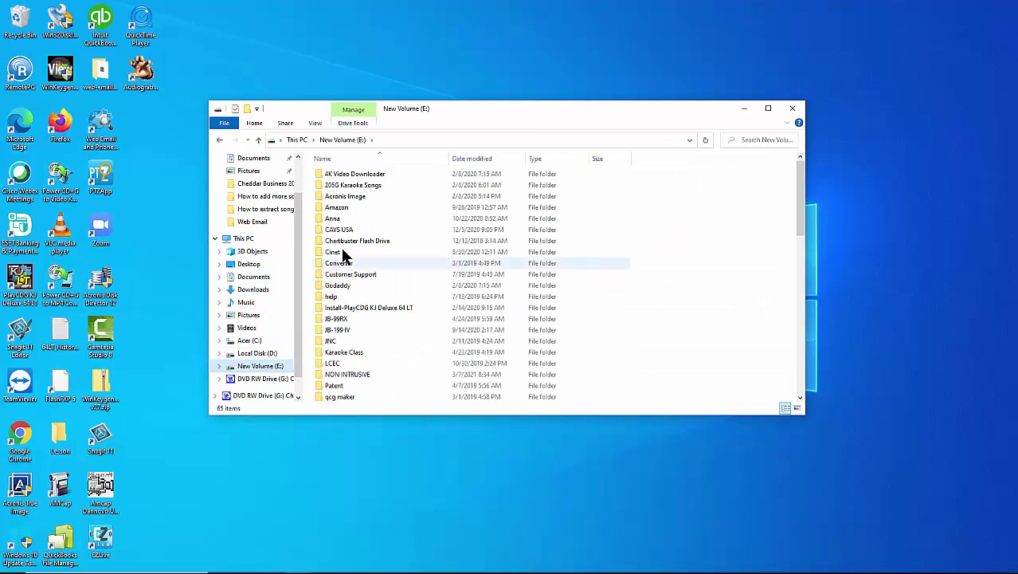
scroll(361, 324, "down", 4)
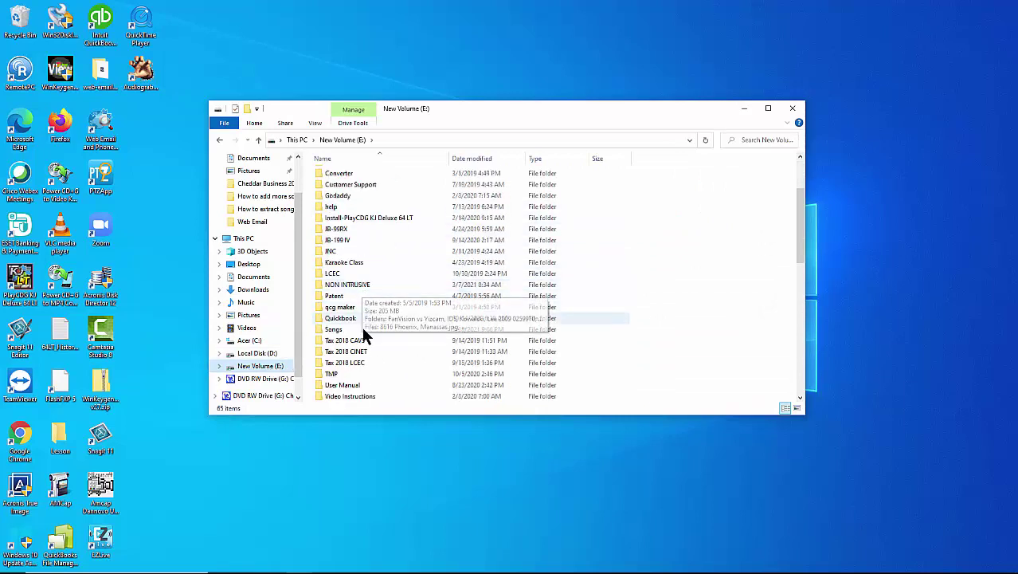
double_click(358, 363)
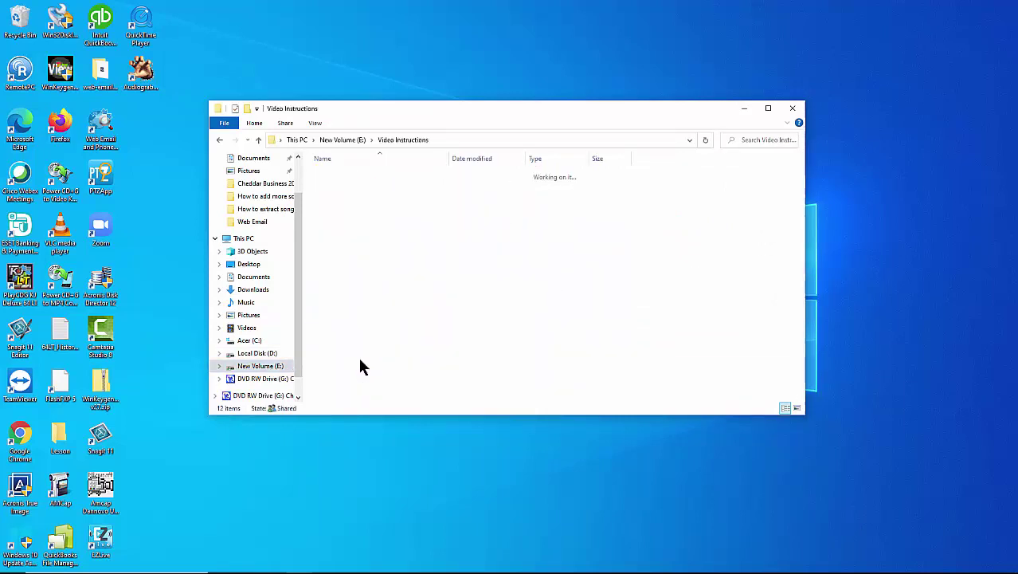
double_click(334, 175)
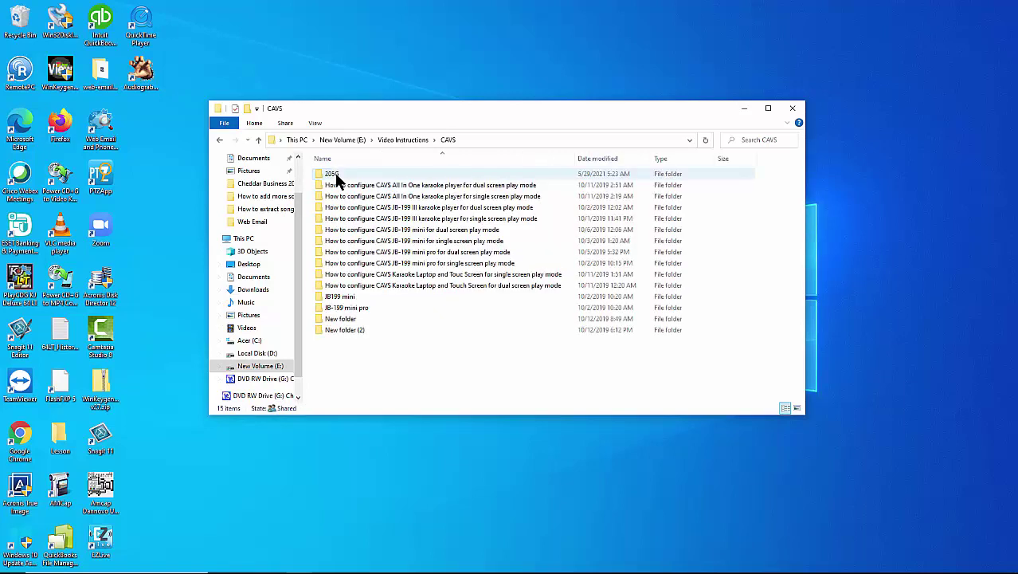
double_click(335, 175)
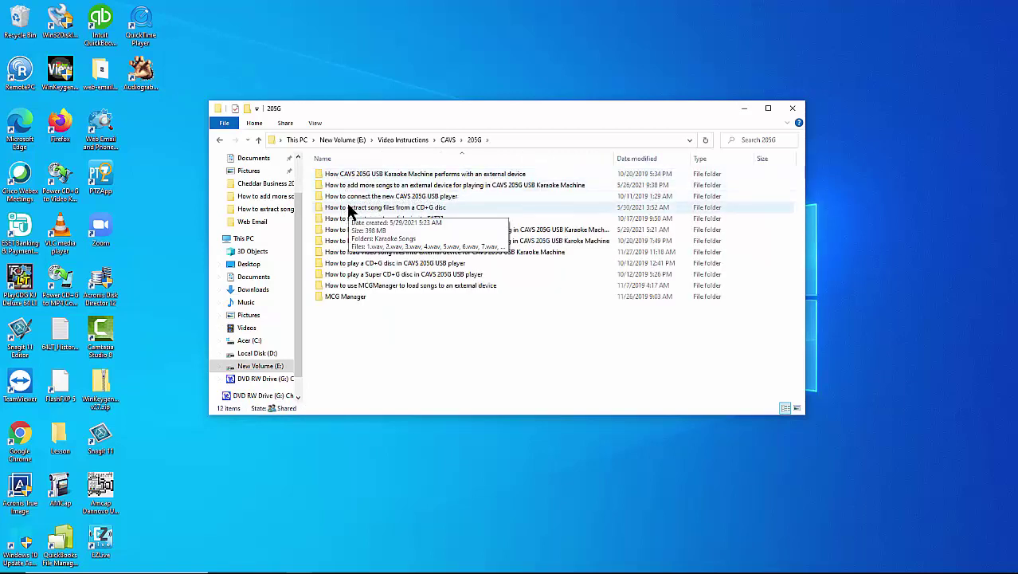
double_click(345, 206)
double_click(341, 174)
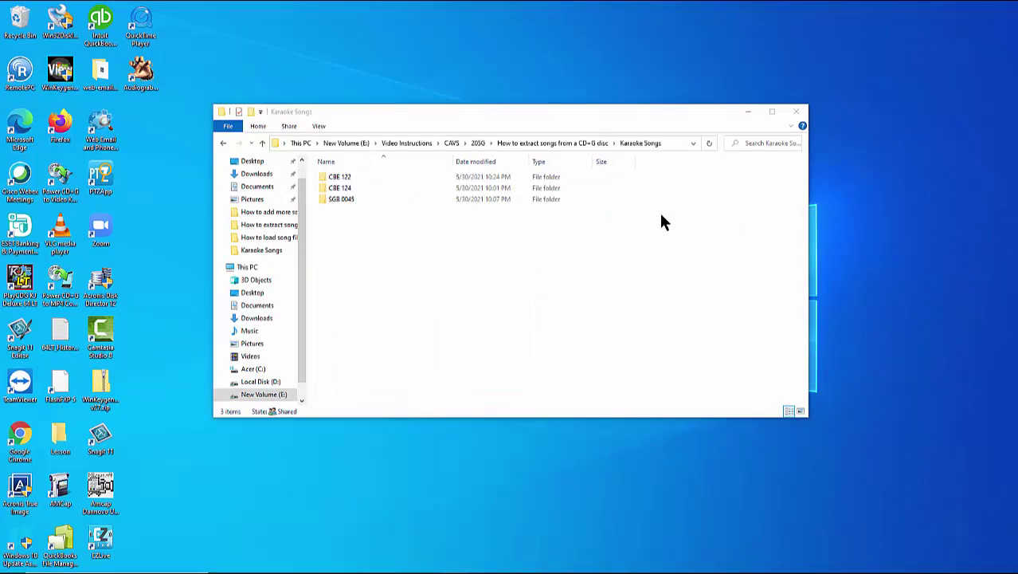
Inspect the CBE 122 and CBE 124 folders with a widened Name column, then open SGB 0045.
double_click(355, 179)
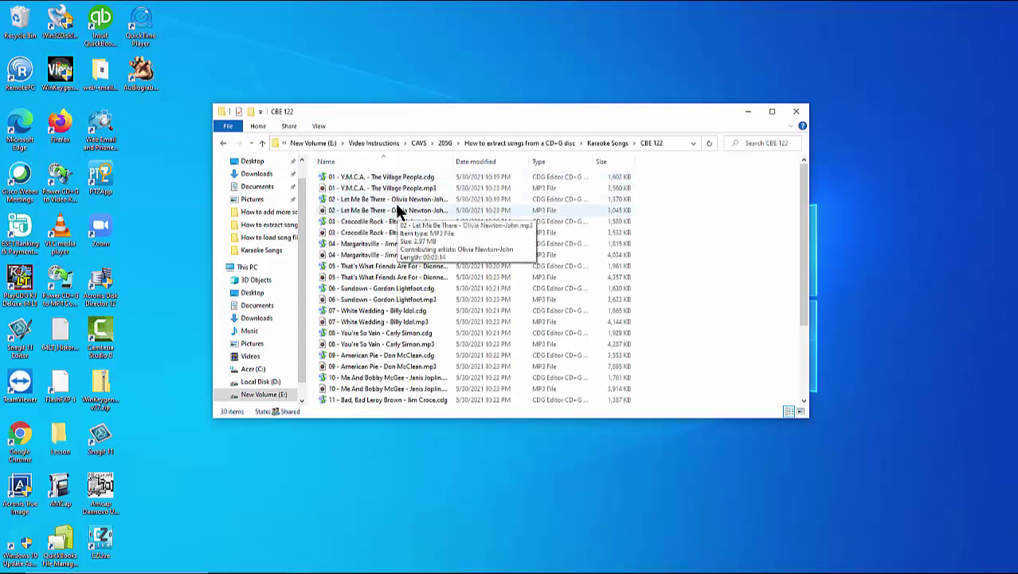
left_click(263, 145)
left_click(338, 191)
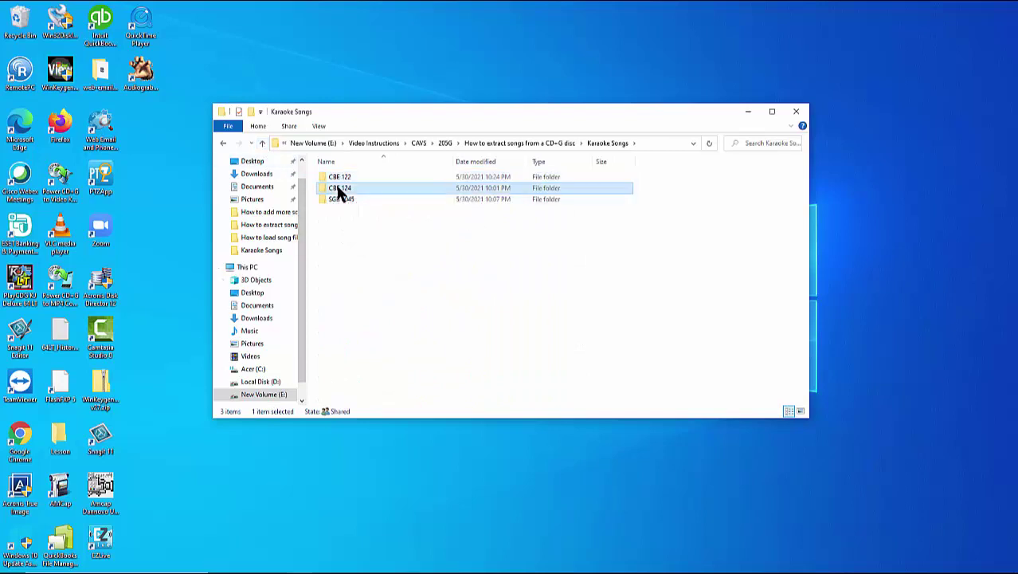
double_click(339, 191)
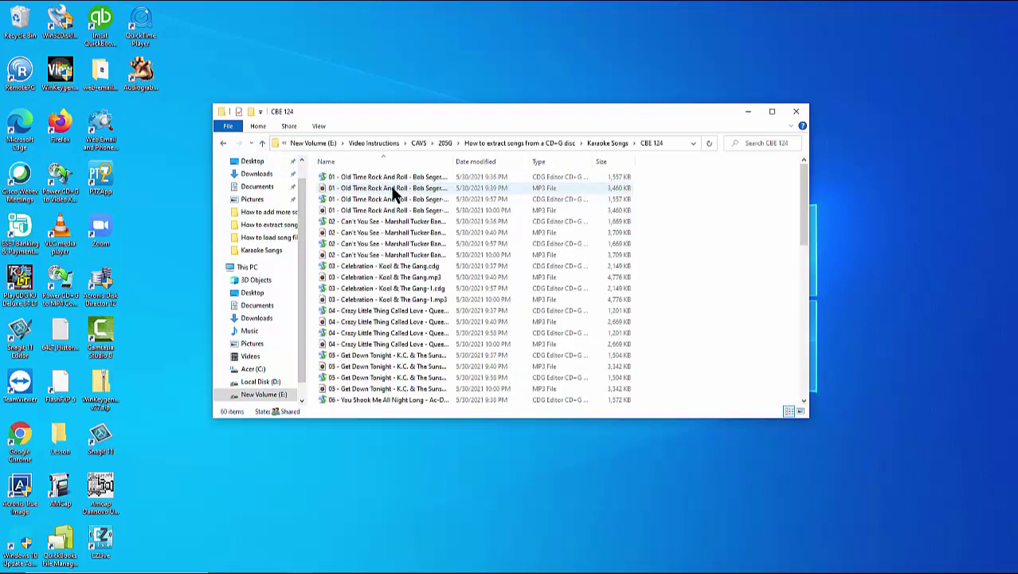
left_click_drag(453, 161, 495, 160)
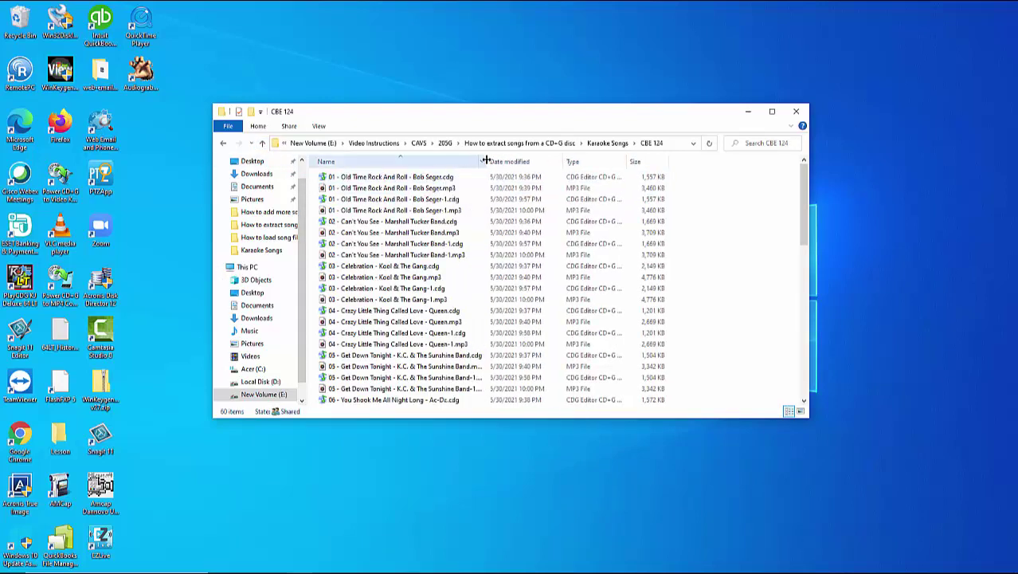
left_click(261, 143)
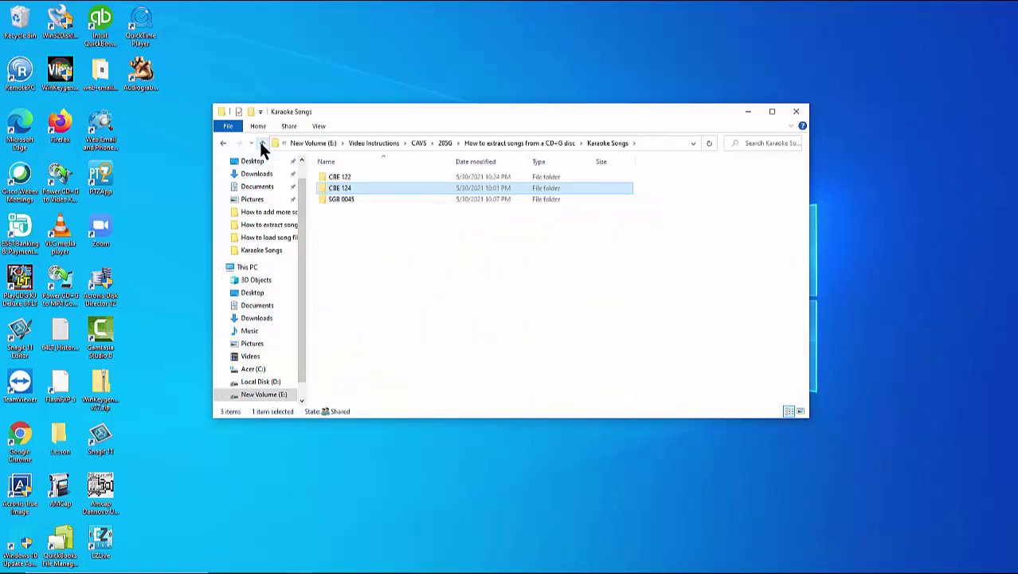
left_click(344, 200)
double_click(343, 203)
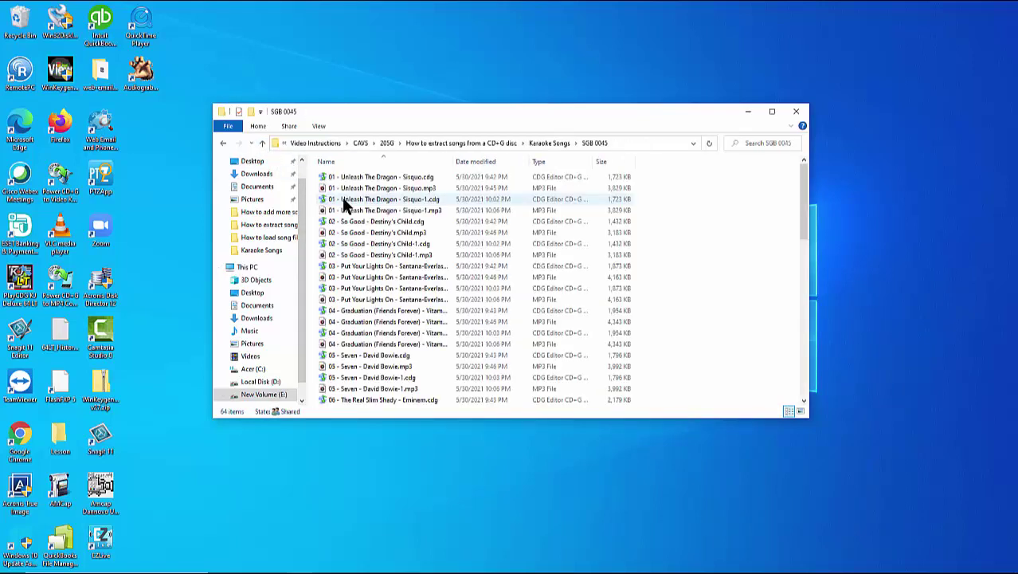